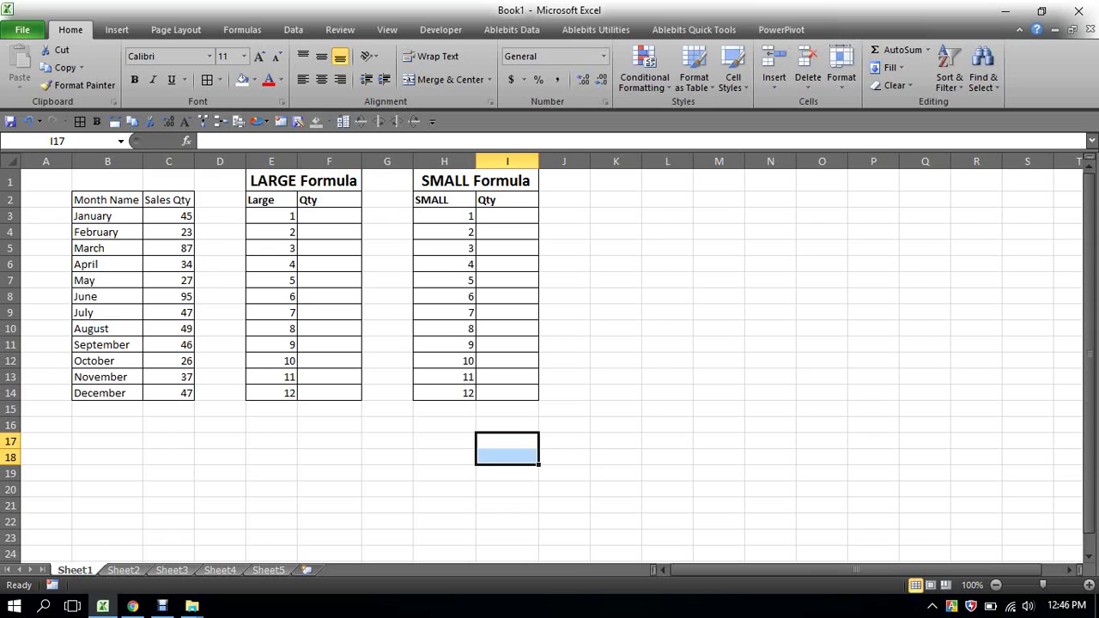
Step: Left-align the Large rank column E and the SMALL rank column H
click(329, 280)
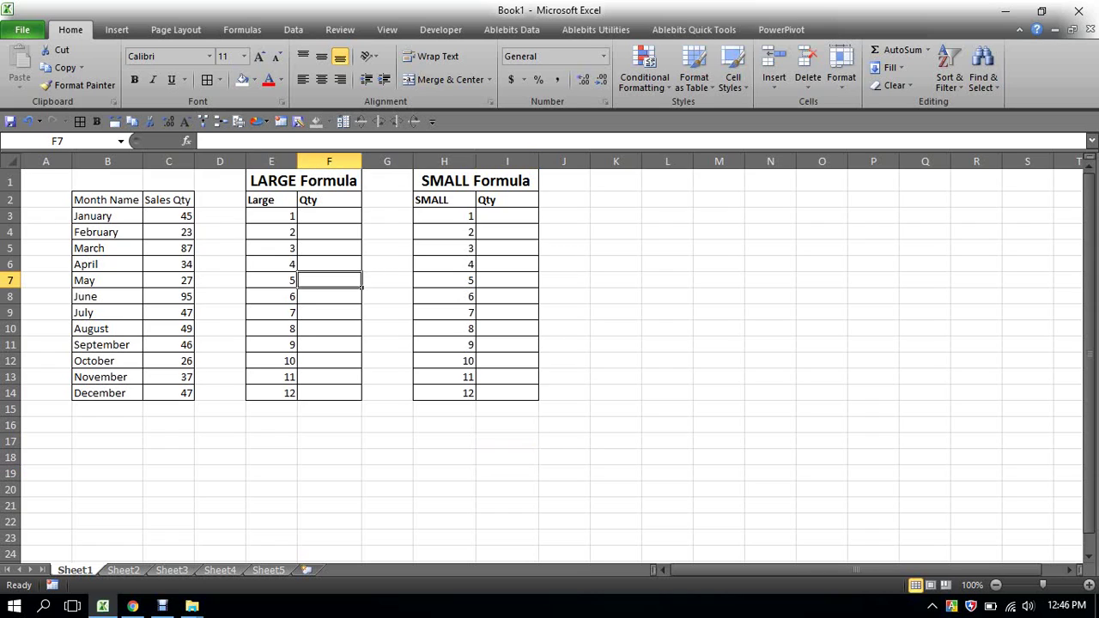
click(271, 162)
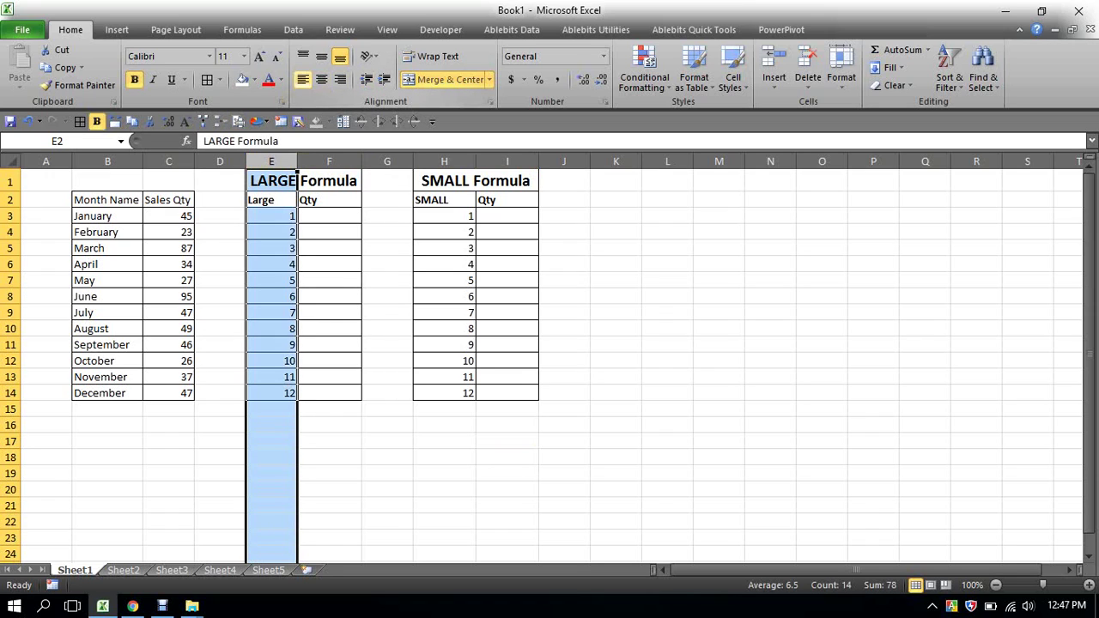
click(302, 79)
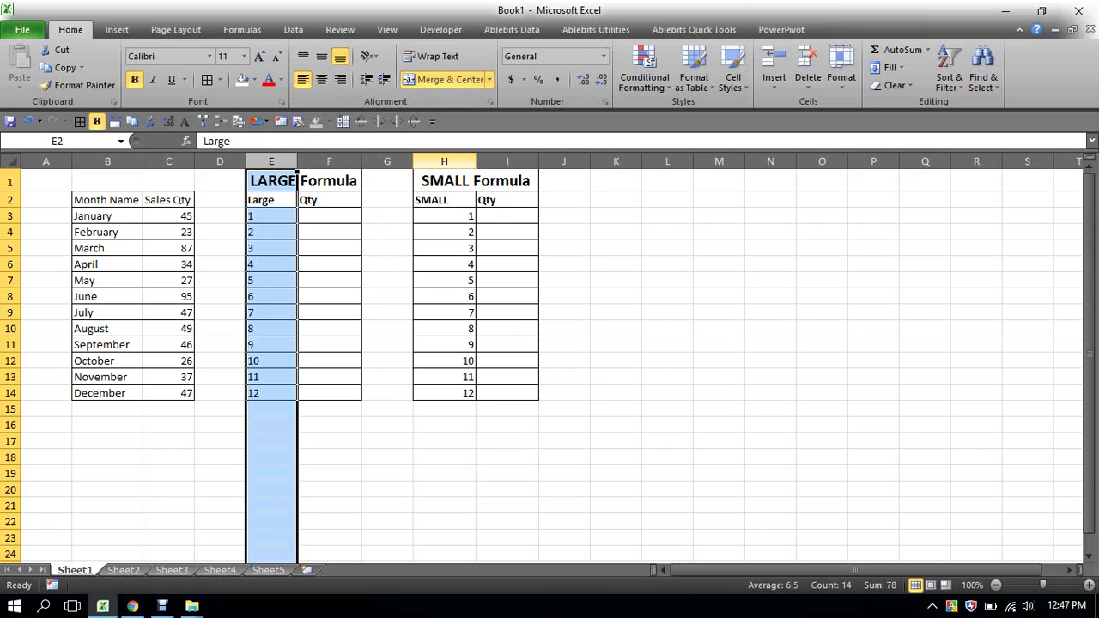
click(445, 162)
click(303, 79)
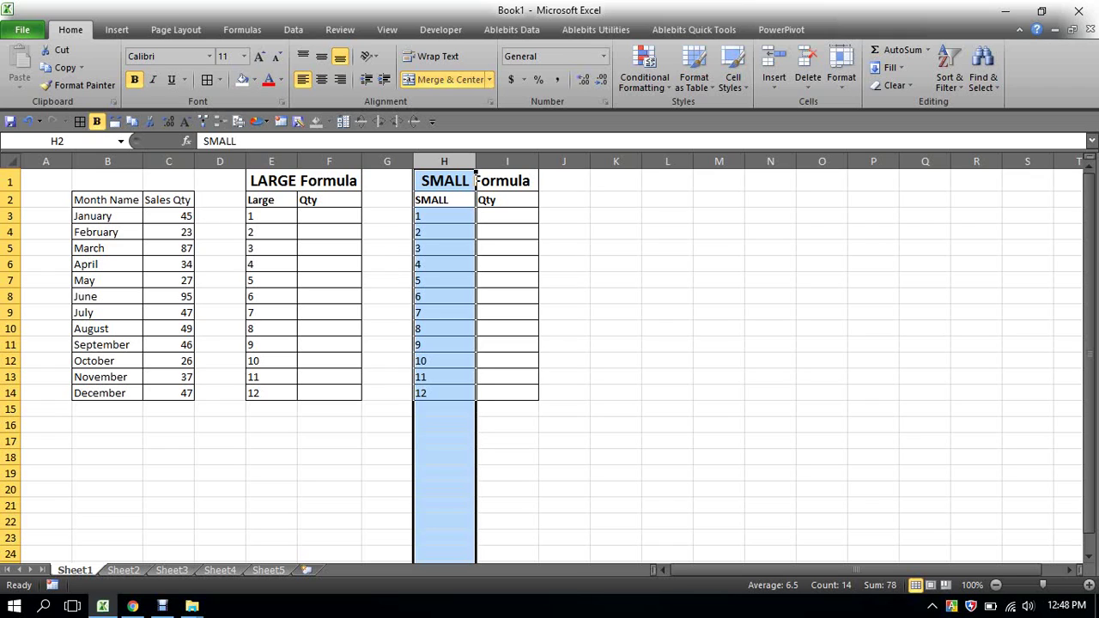
Step: Check the LARGE and SMALL Formula titles, then select cell F3
click(668, 360)
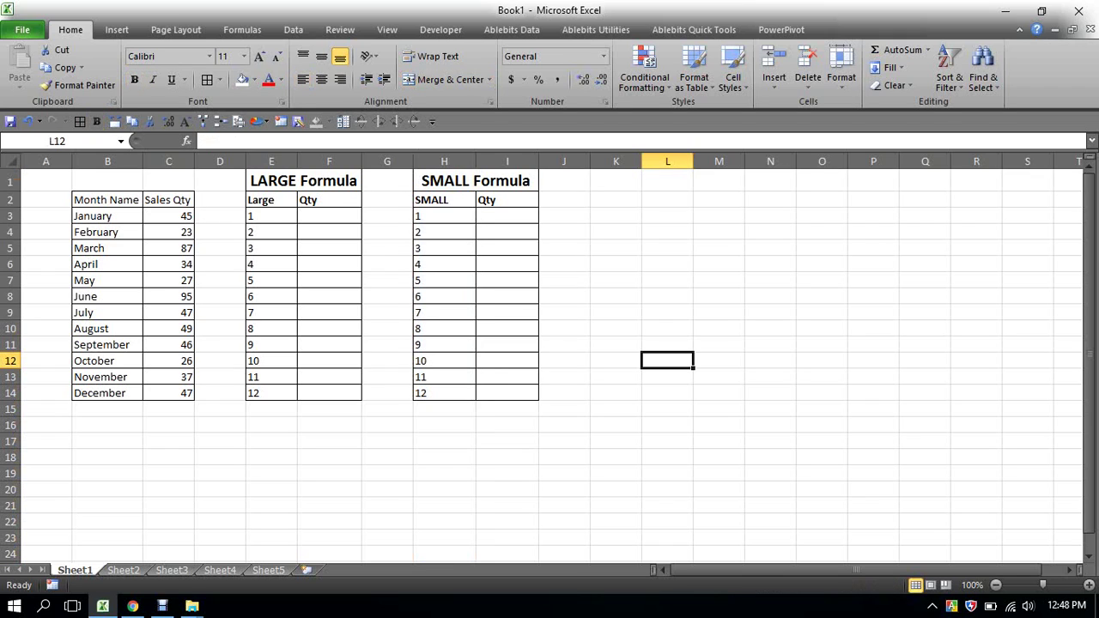
click(303, 180)
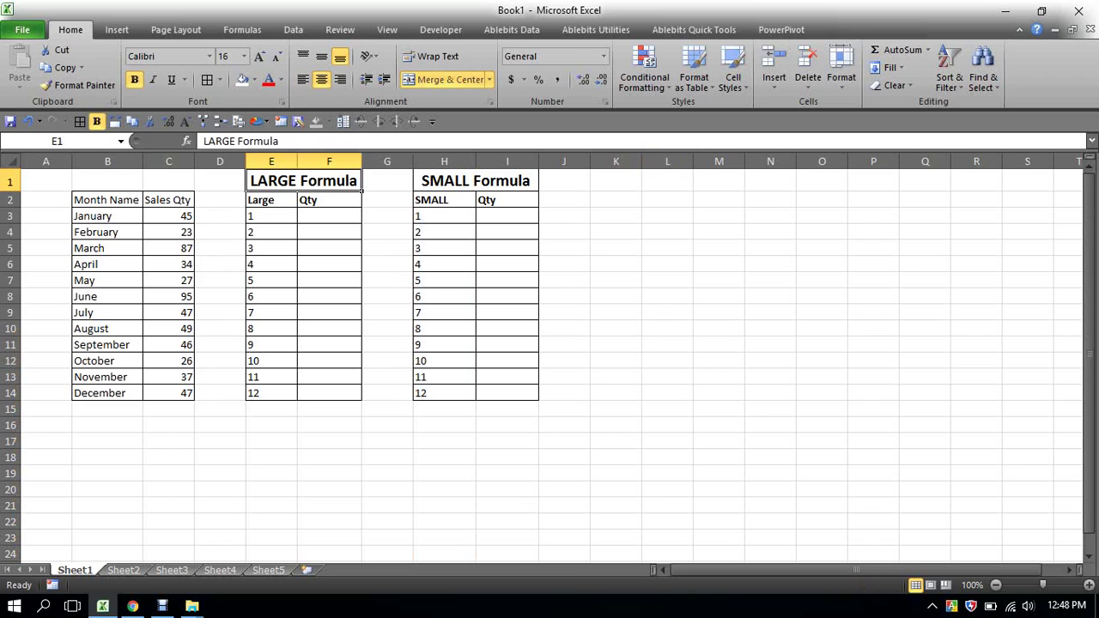
click(476, 180)
click(696, 280)
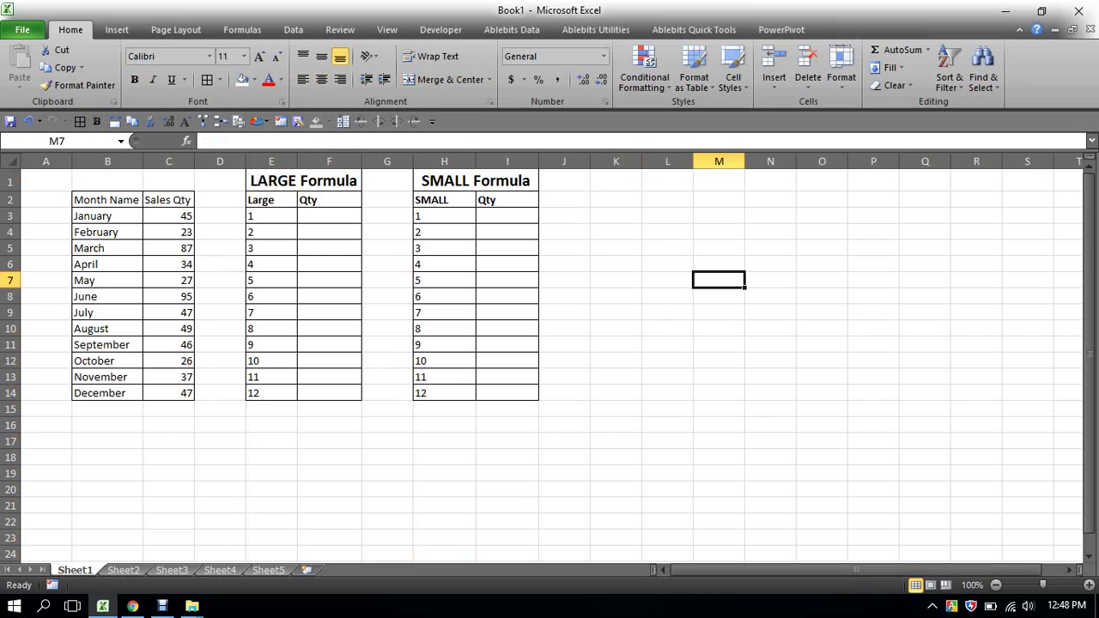
click(329, 215)
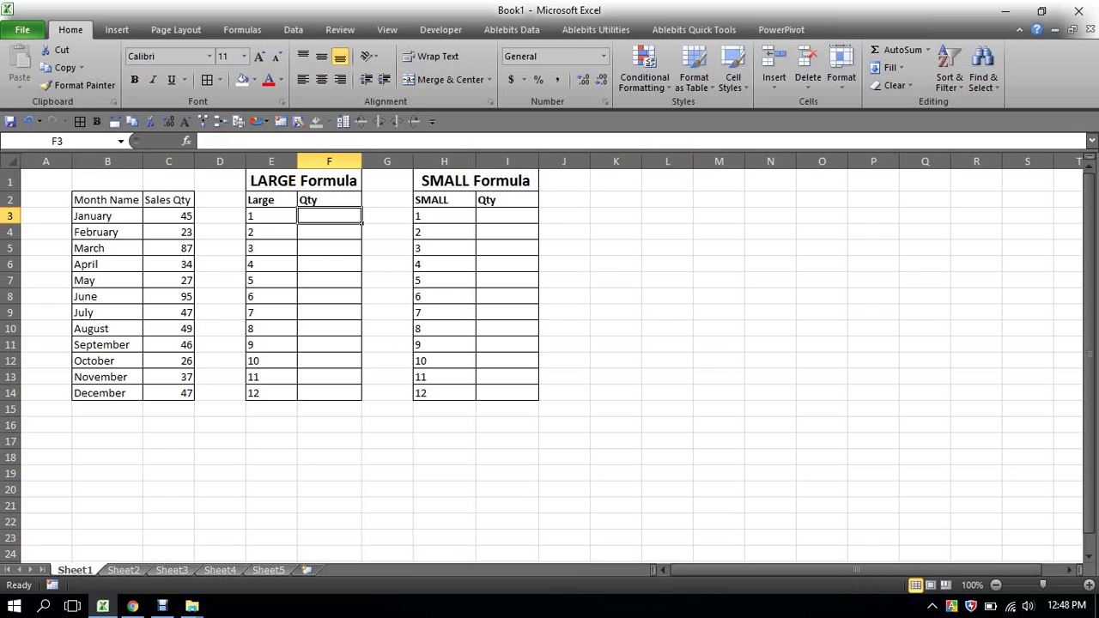
Step: Enter =LARGE($C$3:$C$14,E3) in F3 so it returns 95
text(=l)
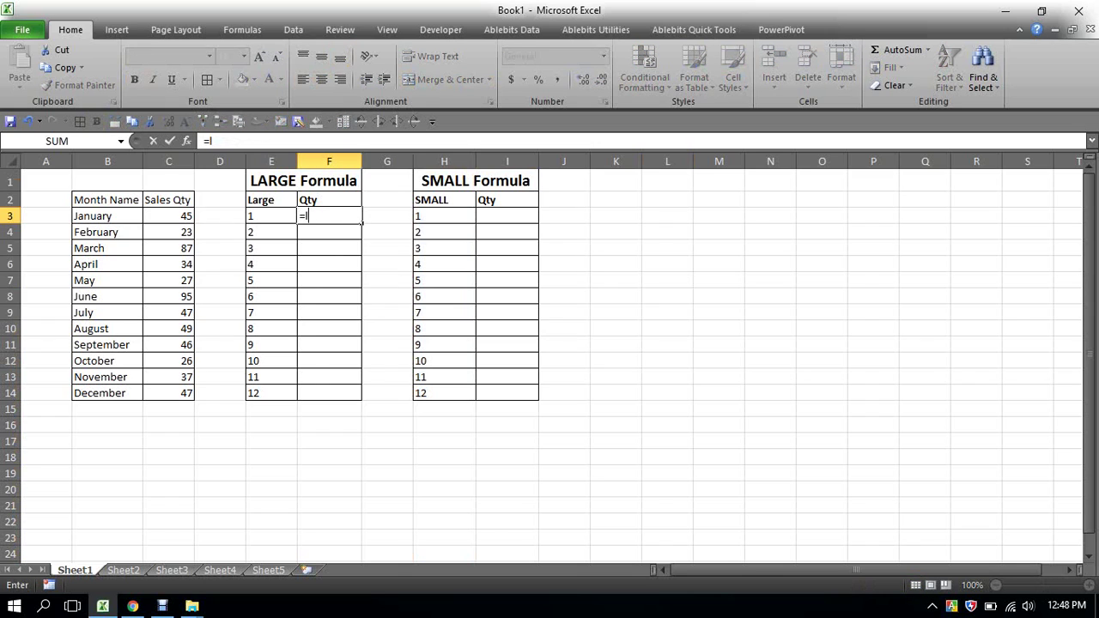
text(ar)
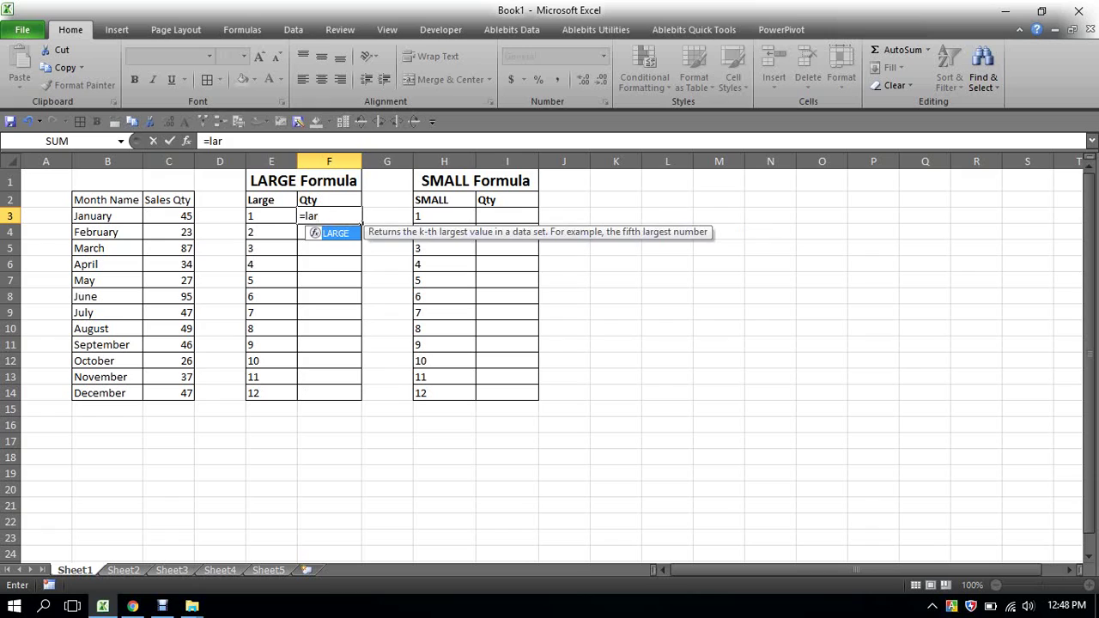
key(Tab)
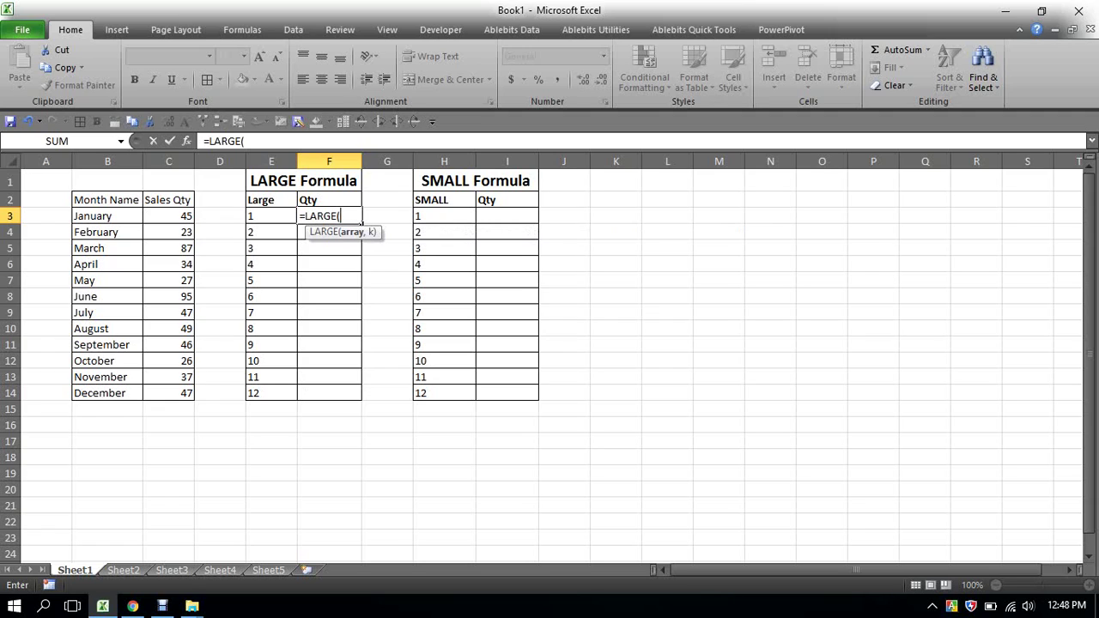
drag(172, 216, 181, 394)
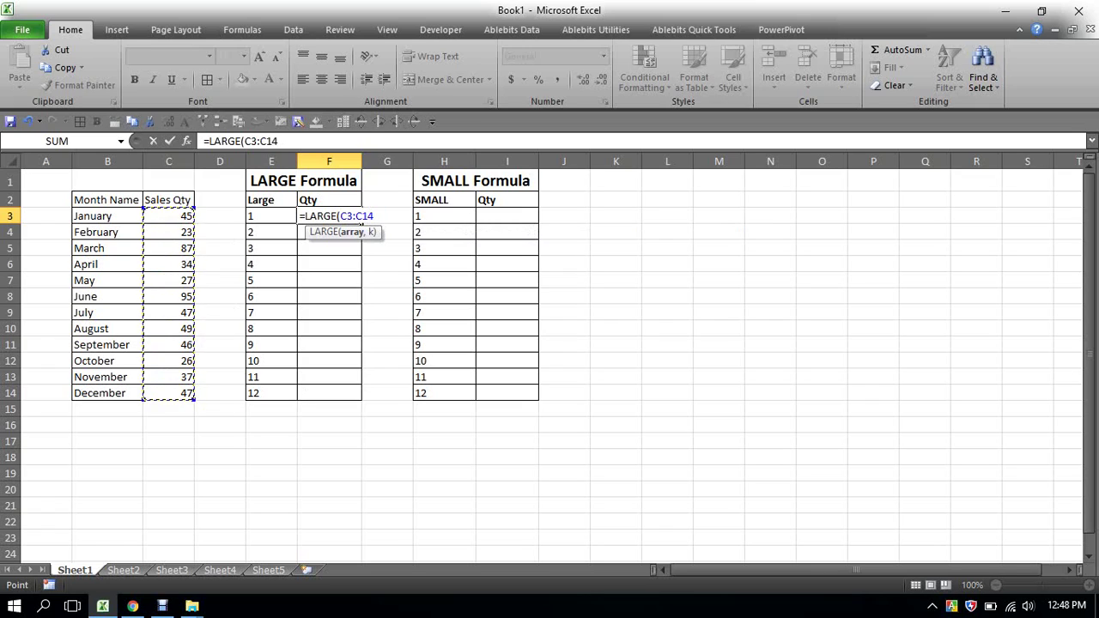
text(,)
key(Left)
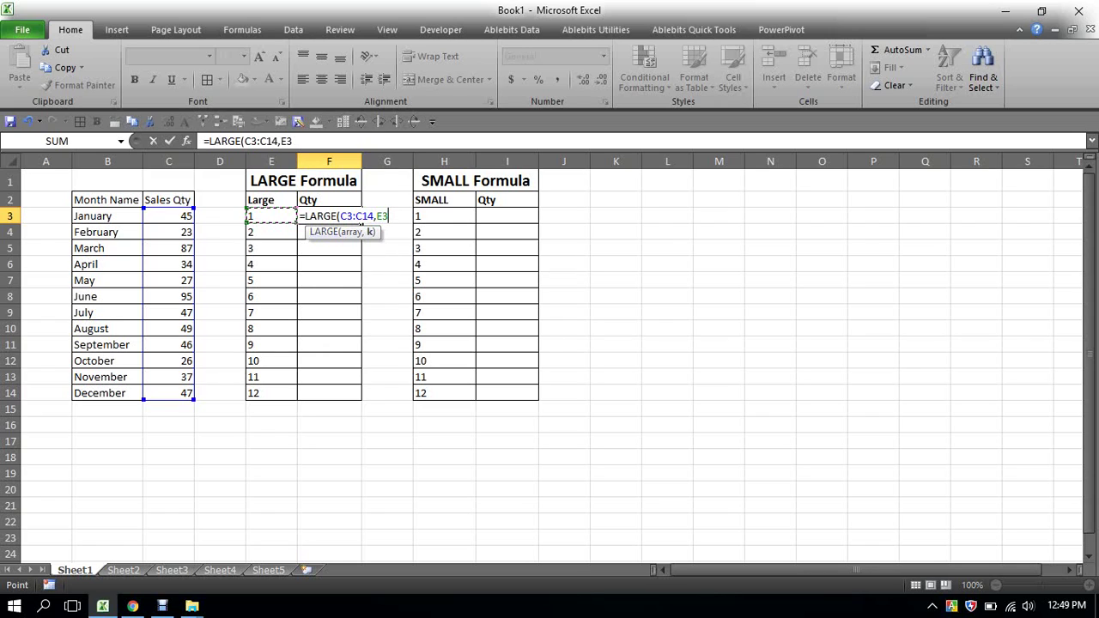
drag(341, 215, 375, 216)
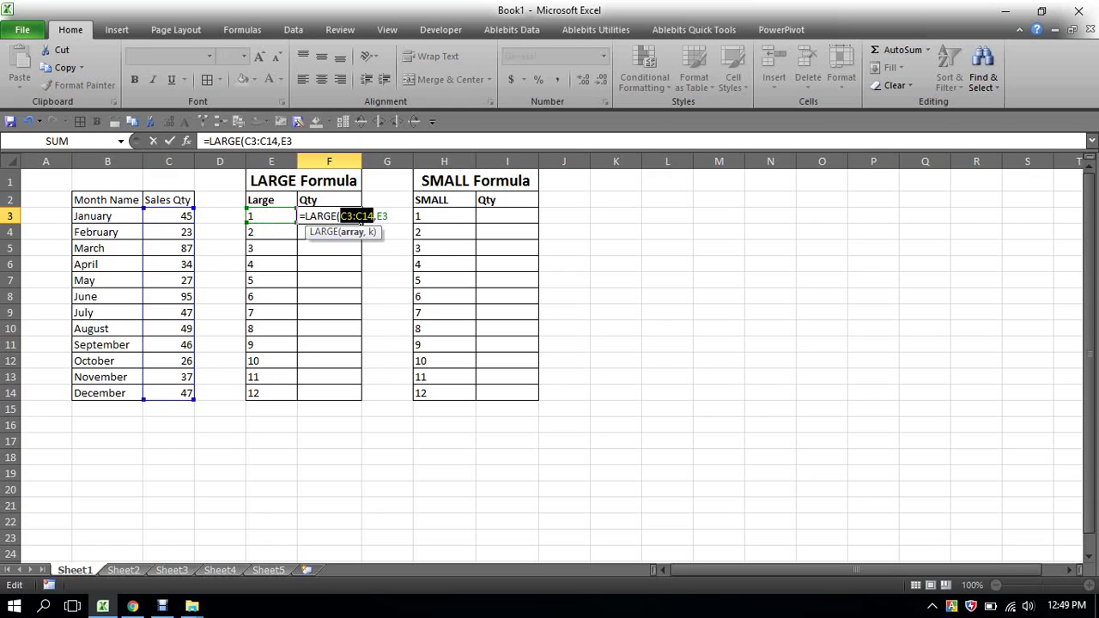
key(F4)
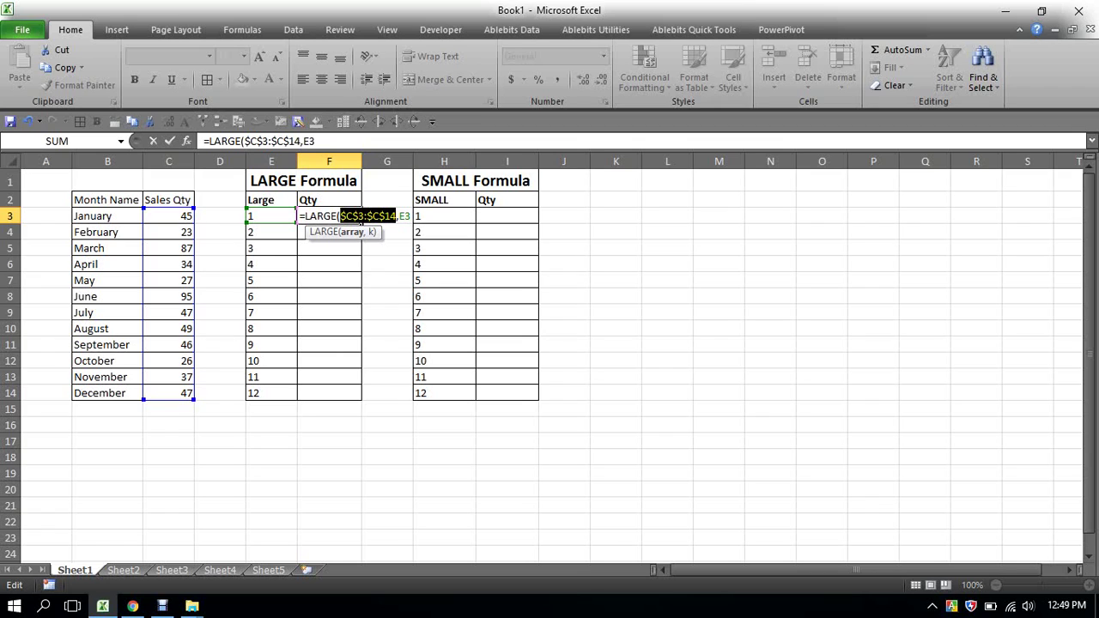
click(315, 141)
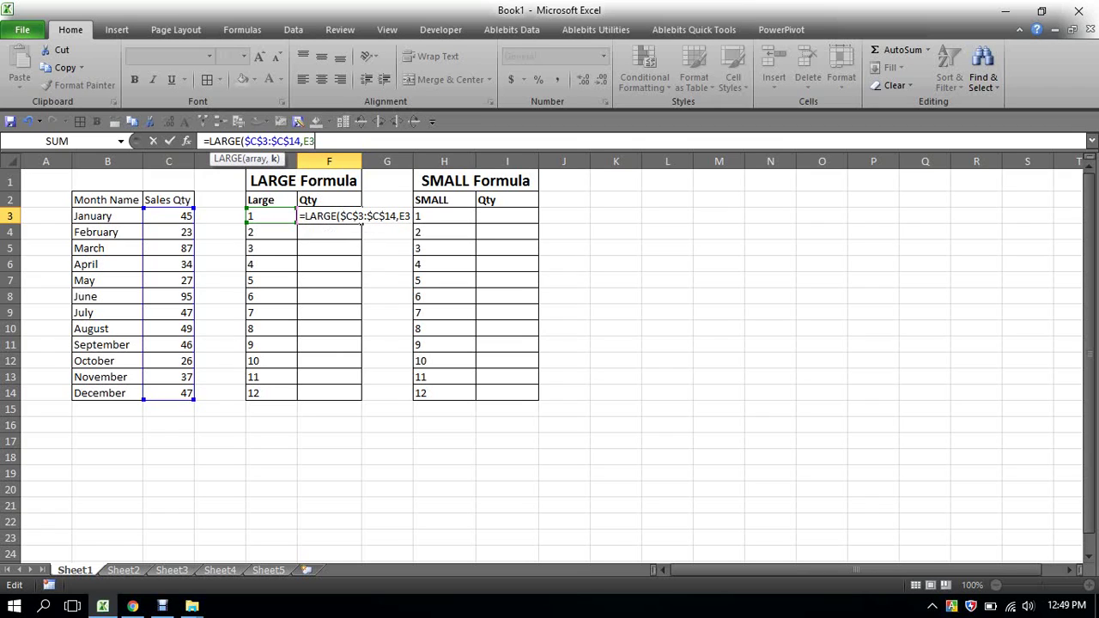
text())
key(Return)
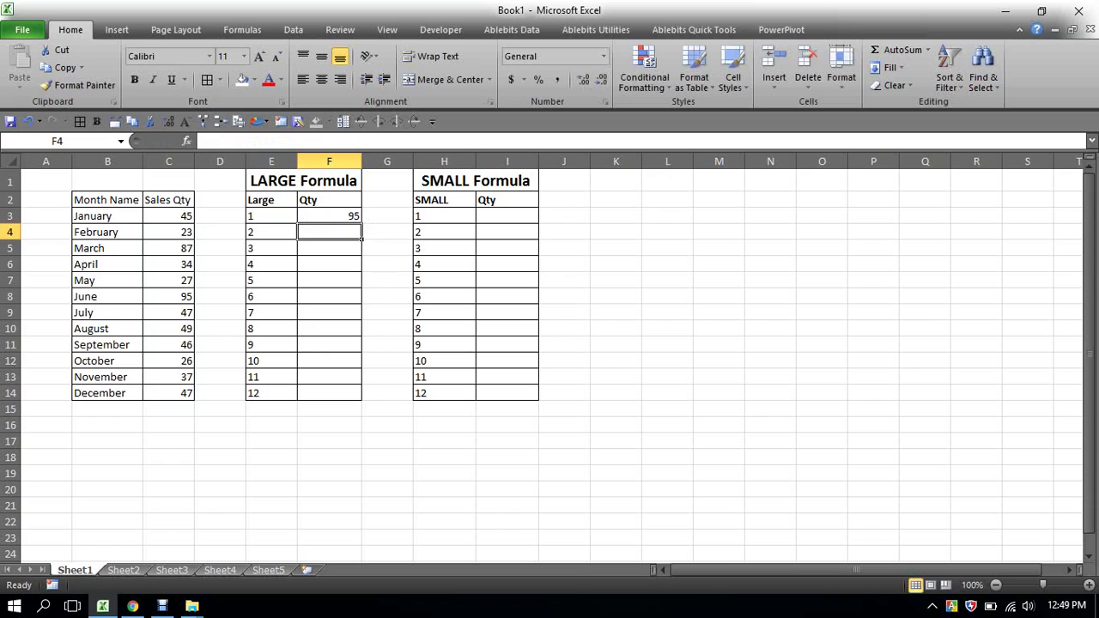
click(329, 215)
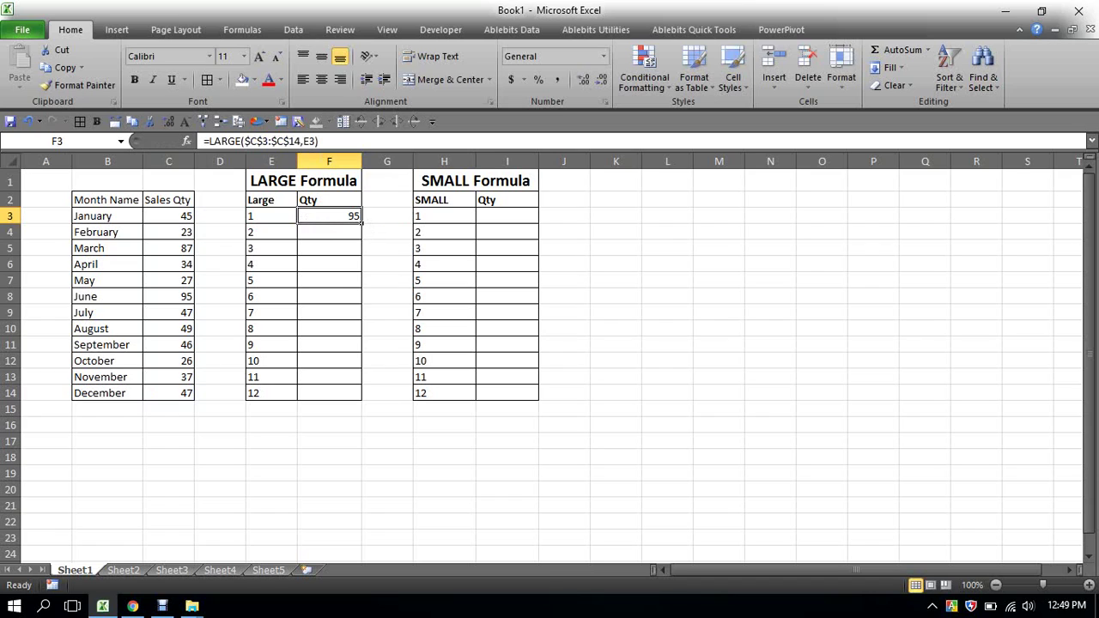
drag(361, 223, 362, 400)
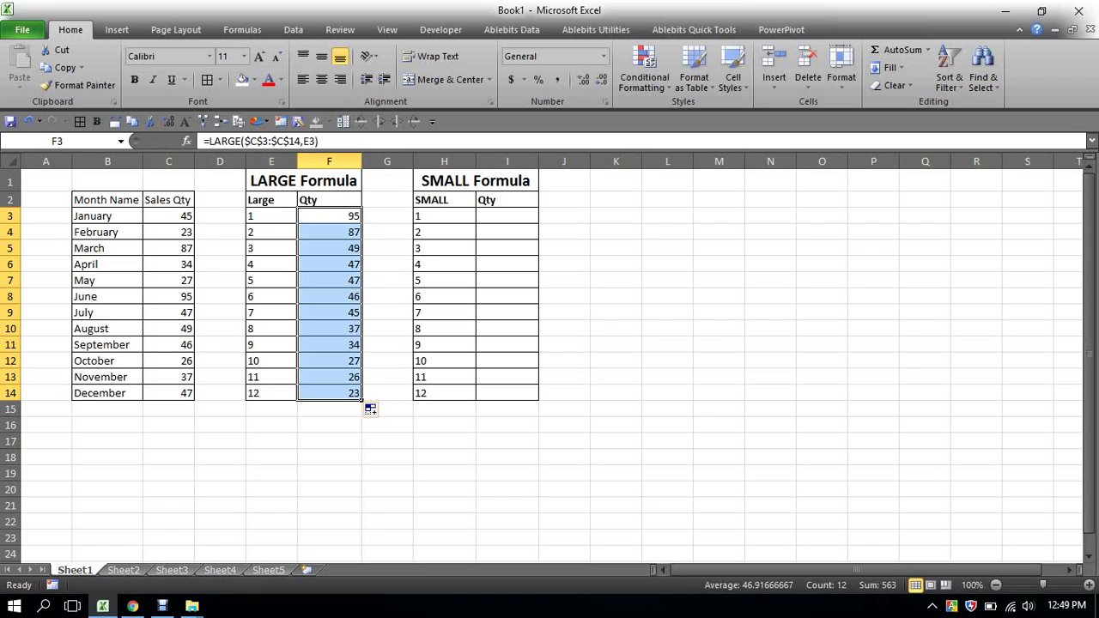
click(328, 216)
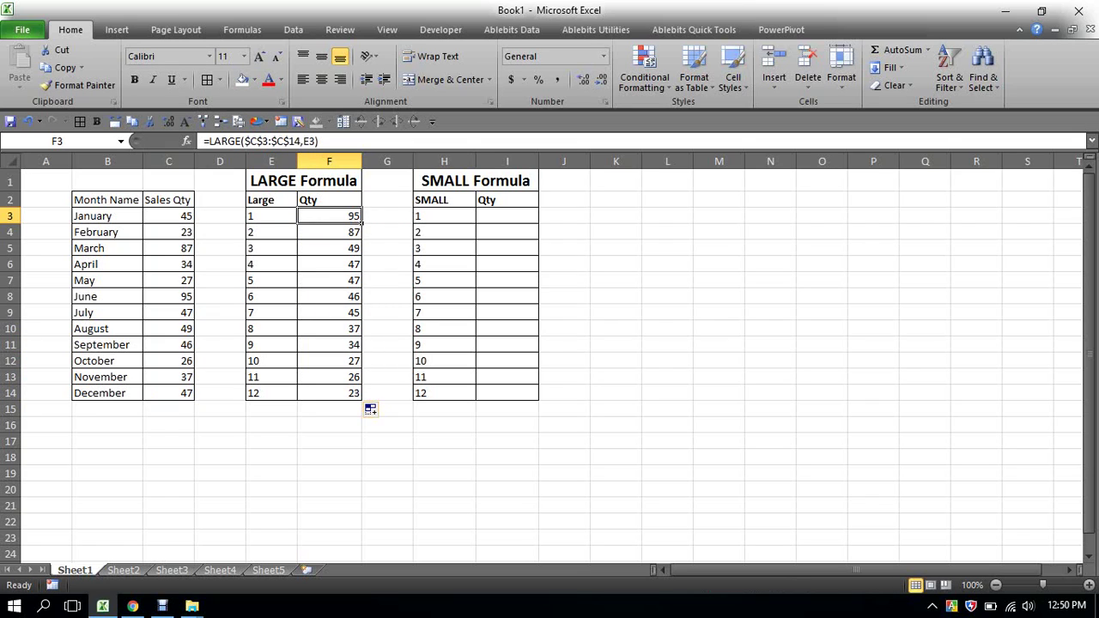
click(329, 232)
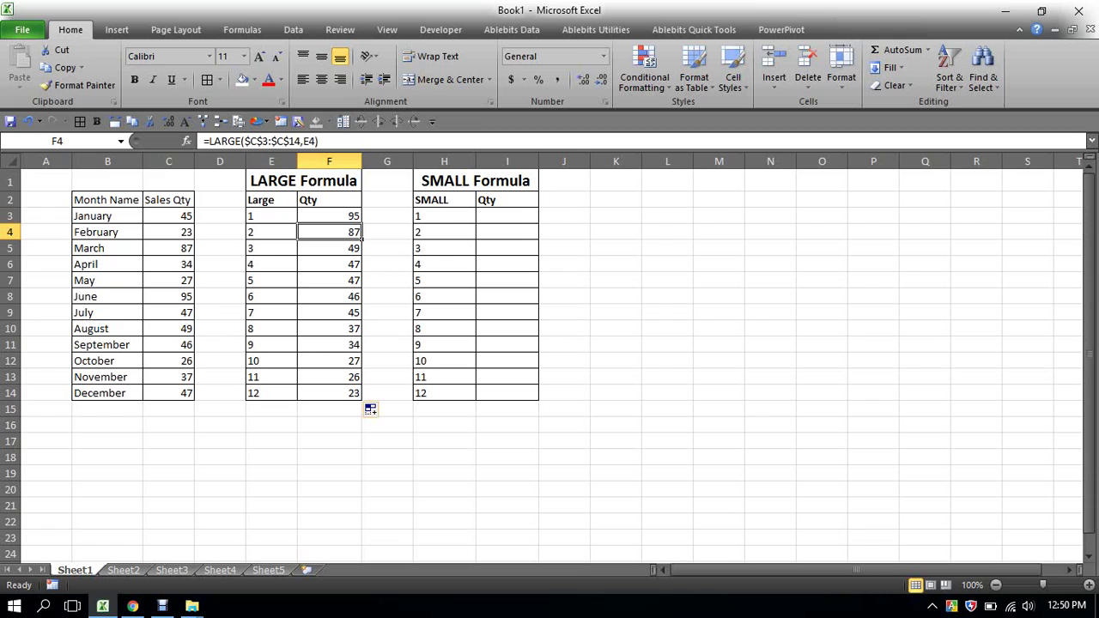
click(271, 248)
click(329, 248)
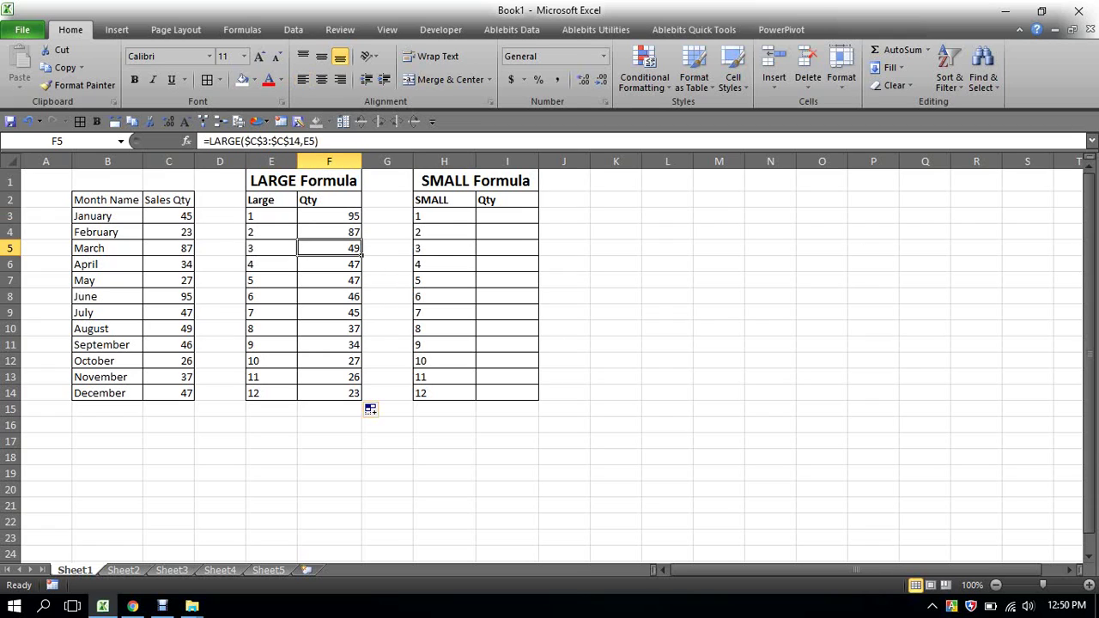
click(272, 264)
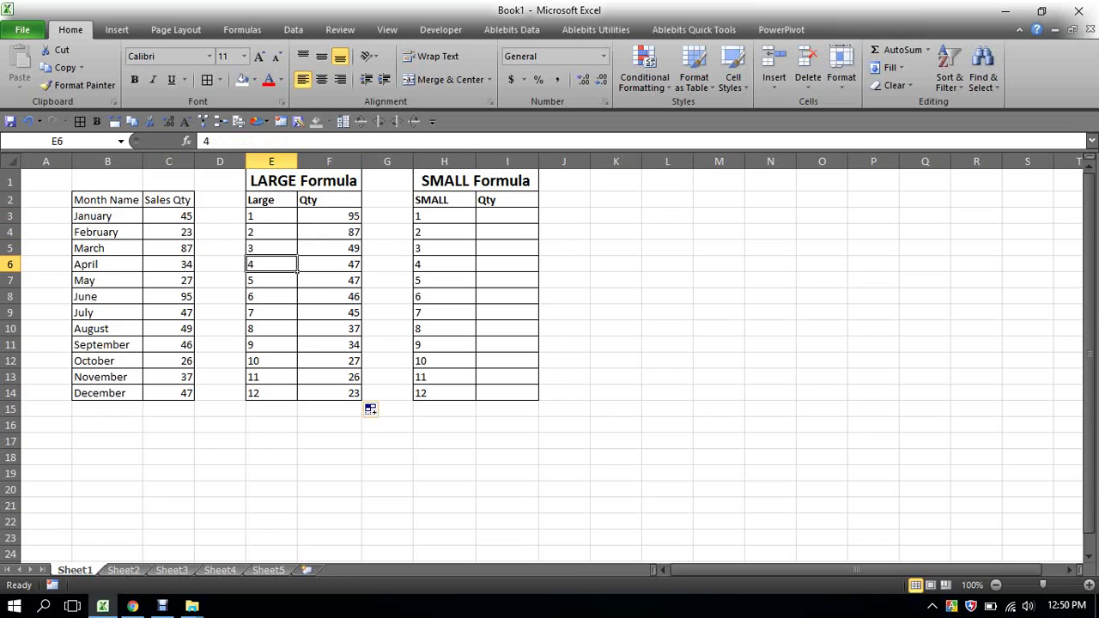
click(328, 264)
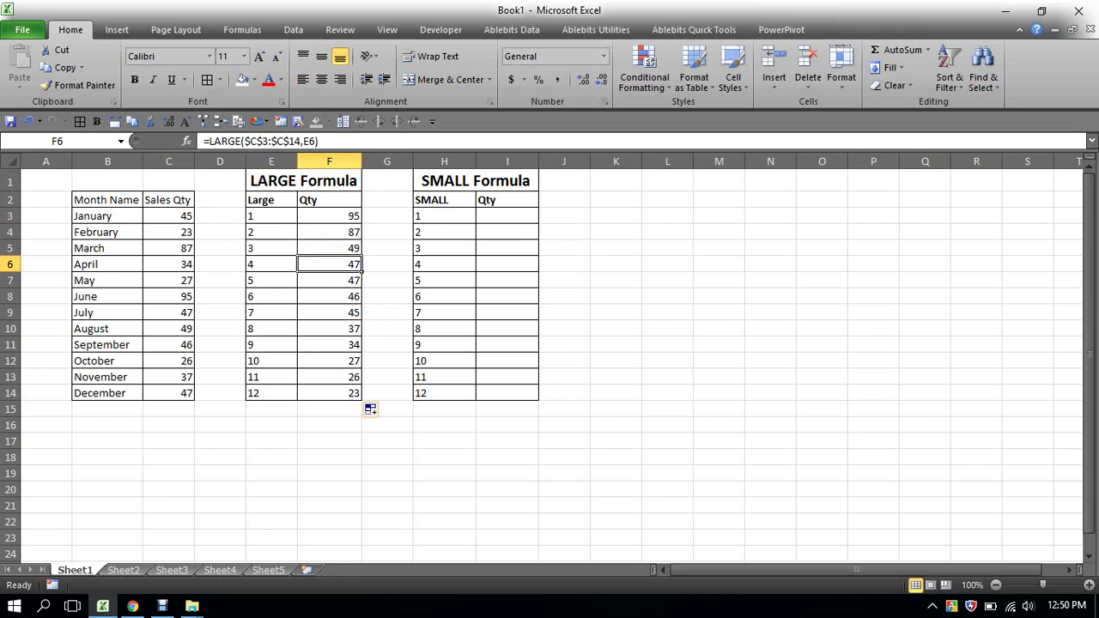
click(271, 280)
click(329, 280)
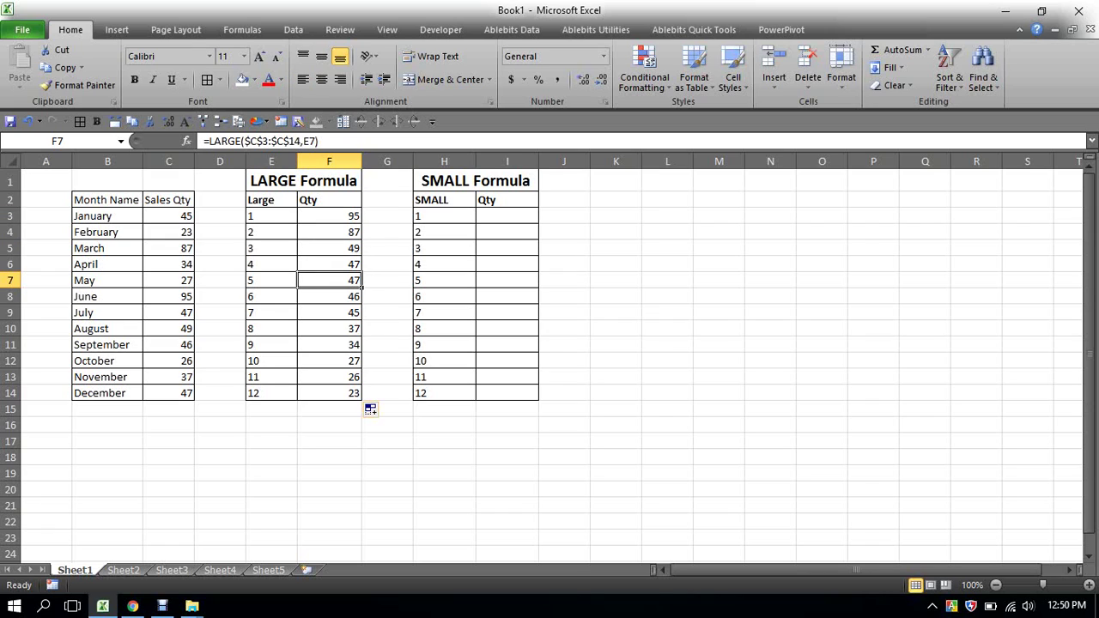
click(329, 215)
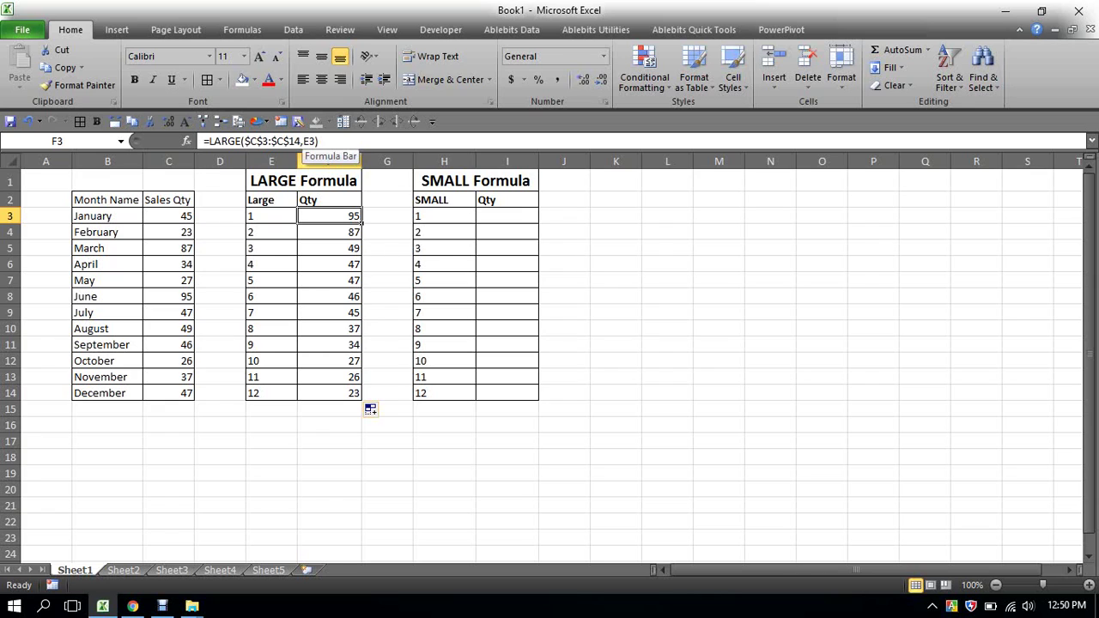
Step: Change F3's formula to =LARGE($C$3:$C$14,10) with a fixed rank of 10
key(F2)
key(BackSpace)
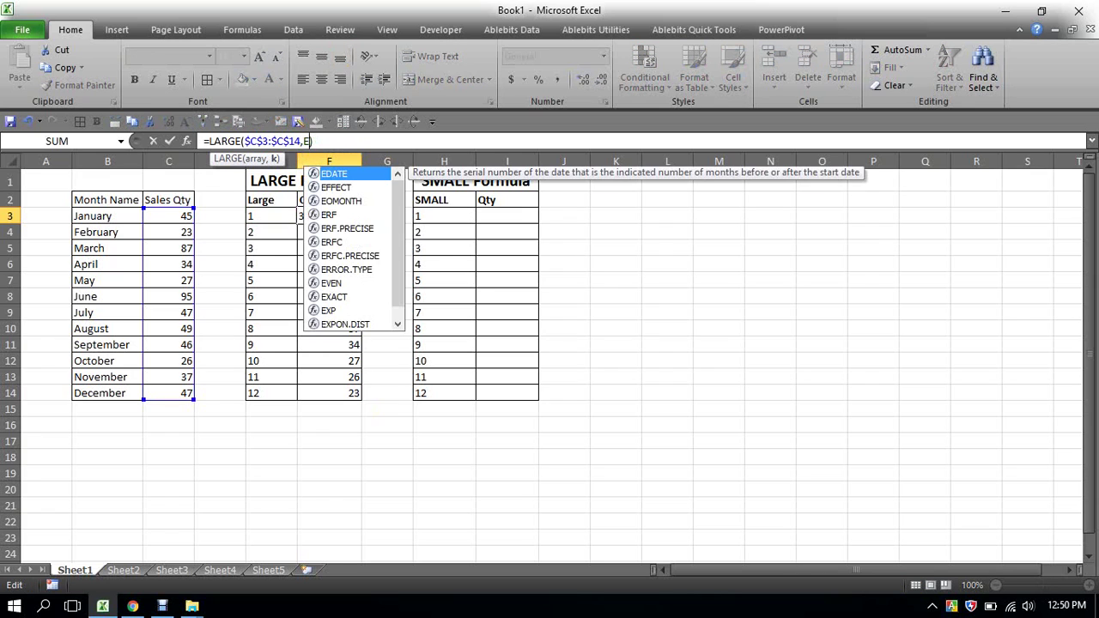
key(BackSpace)
text(10)
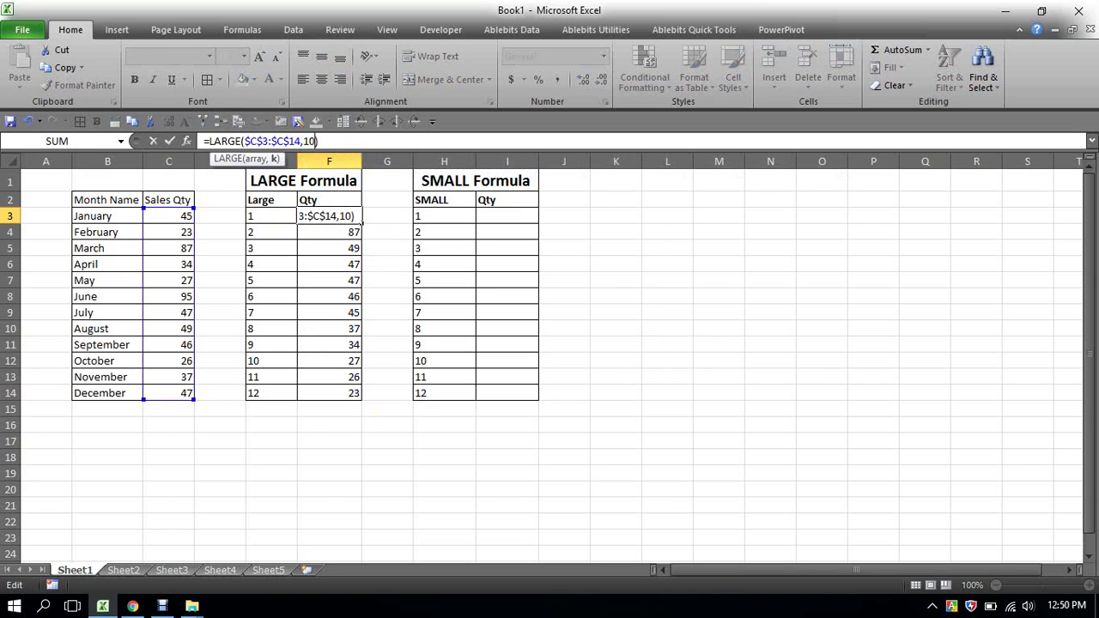
key(Return)
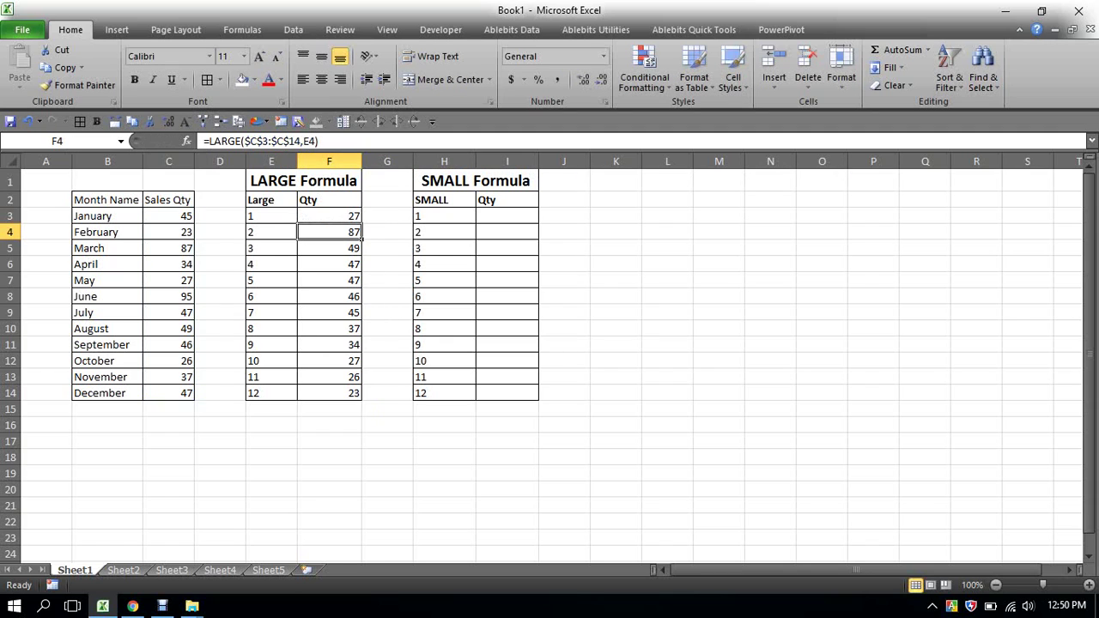
key(Up)
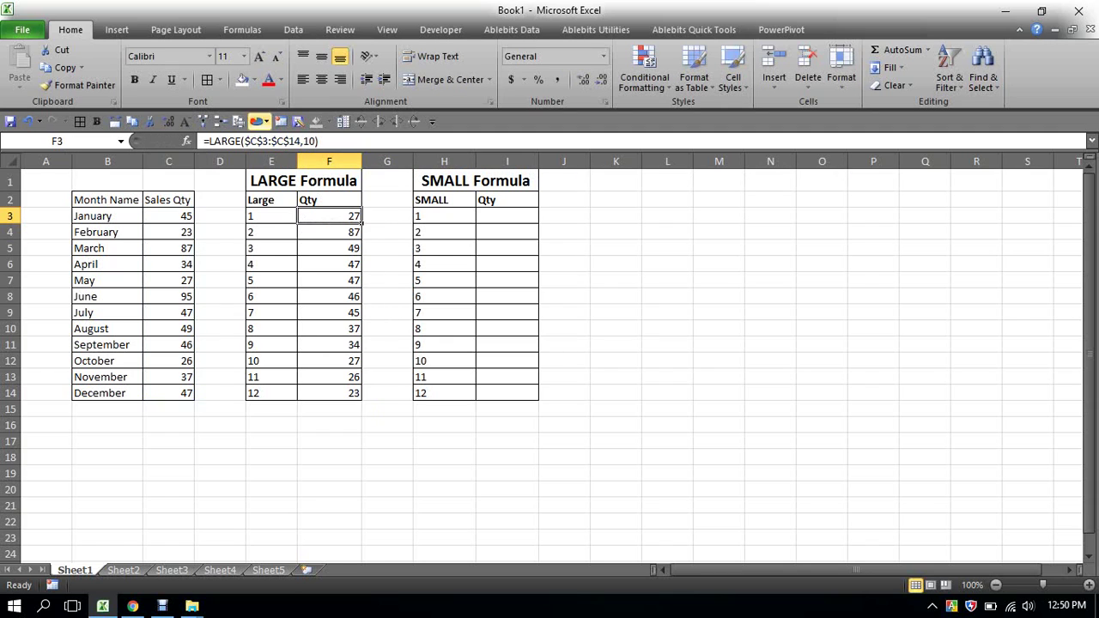
Step: Shade F3 and F12, the 10th-largest result, yellow
click(255, 79)
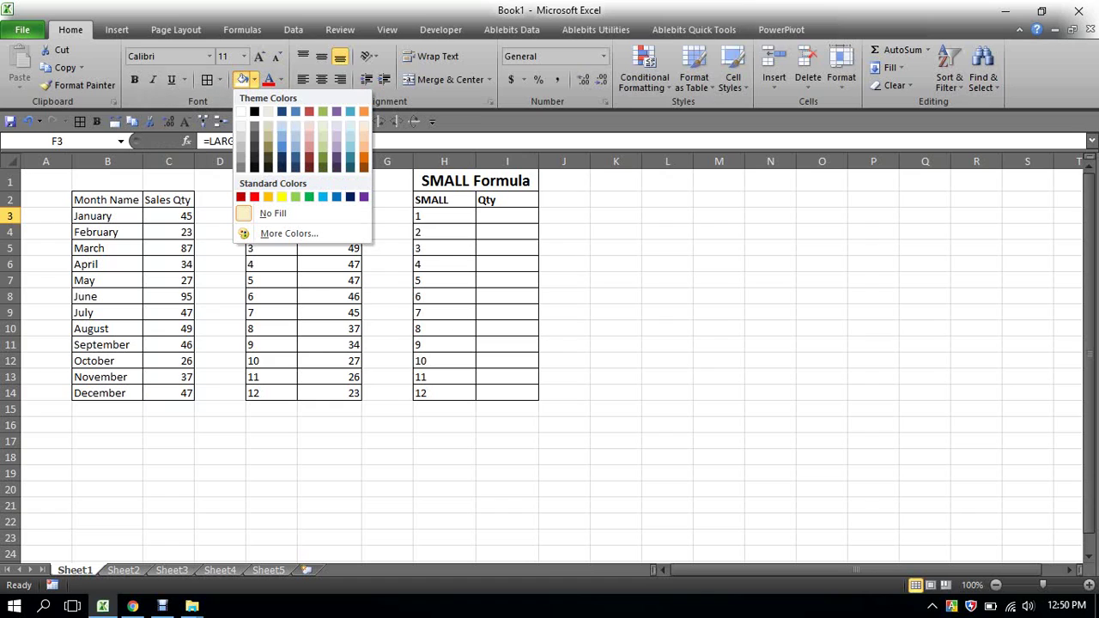
click(282, 196)
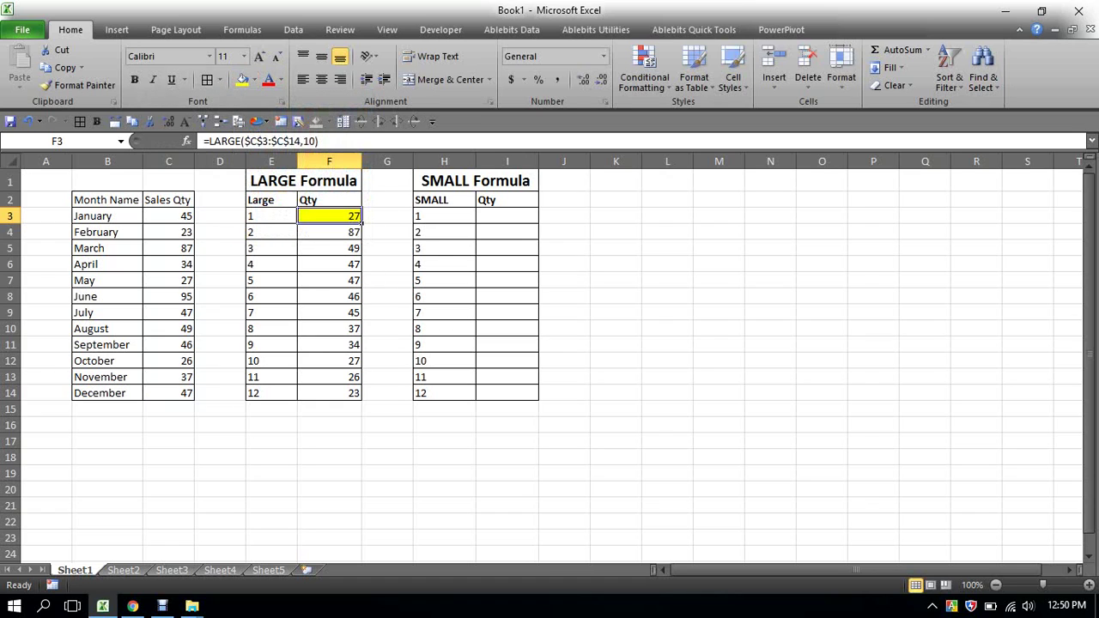
click(329, 361)
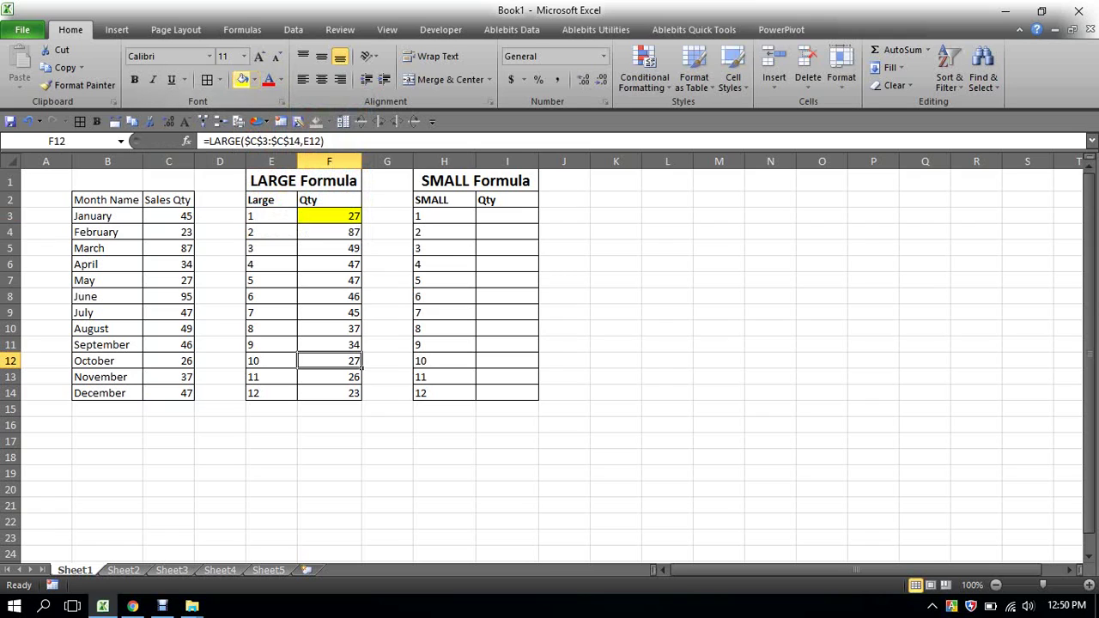
click(242, 79)
click(329, 216)
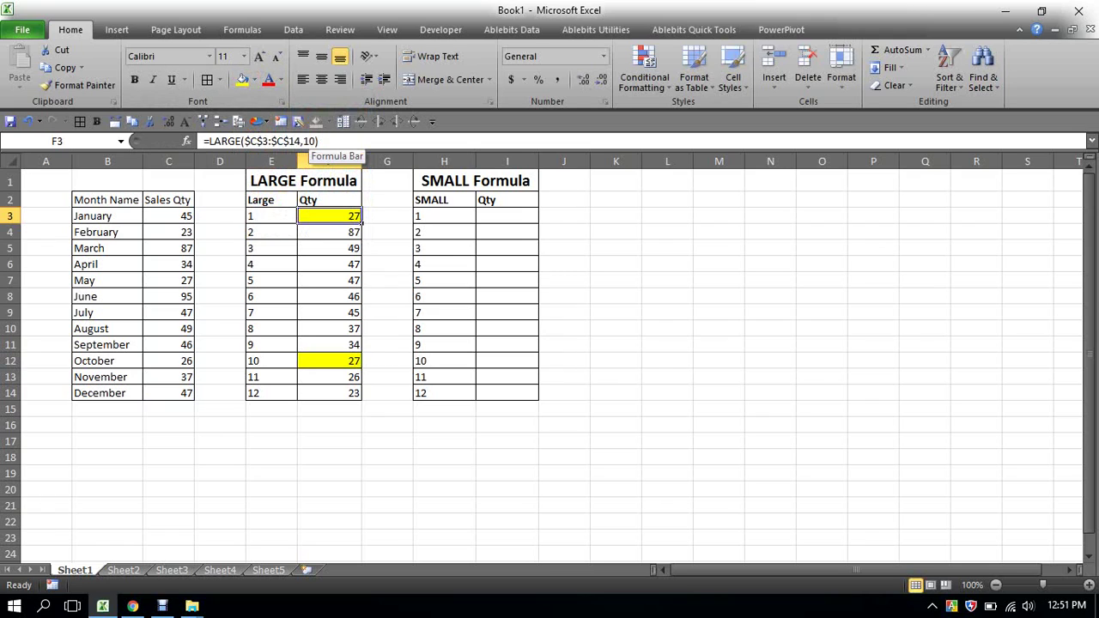
Step: Change F3's rank to 5 so it returns 47
click(314, 141)
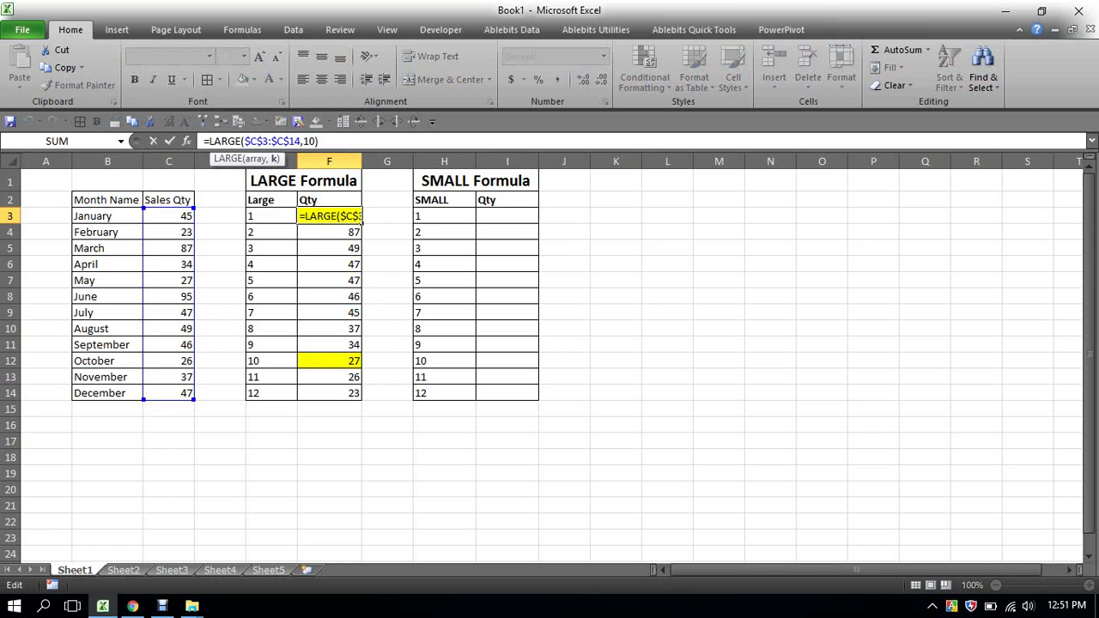
key(BackSpace)
key(BackSpace)
text(5)
key(Return)
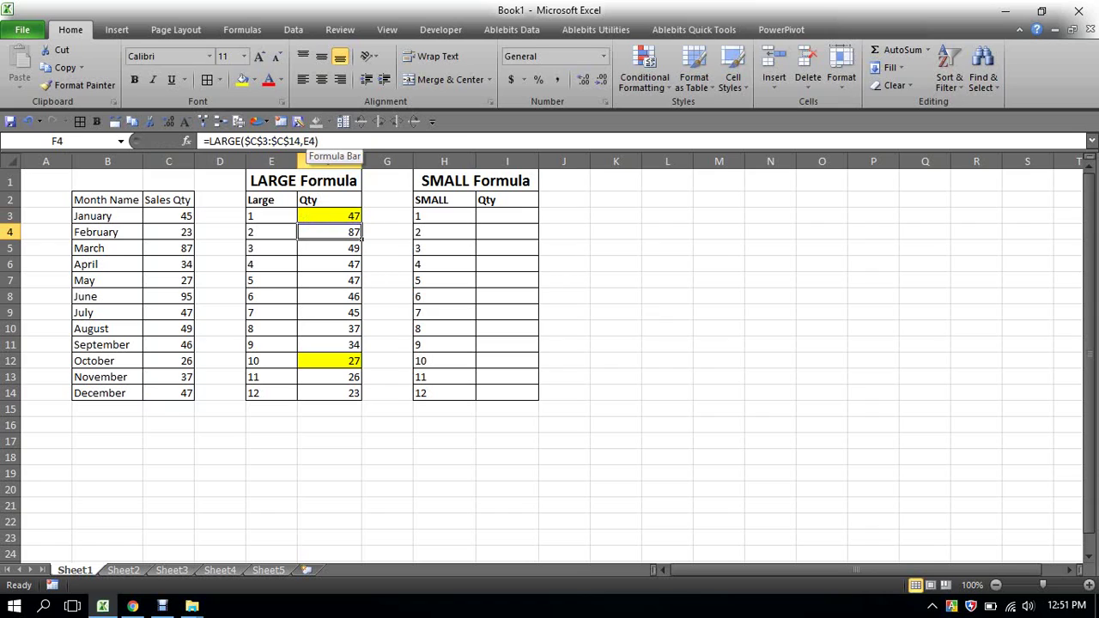
click(329, 215)
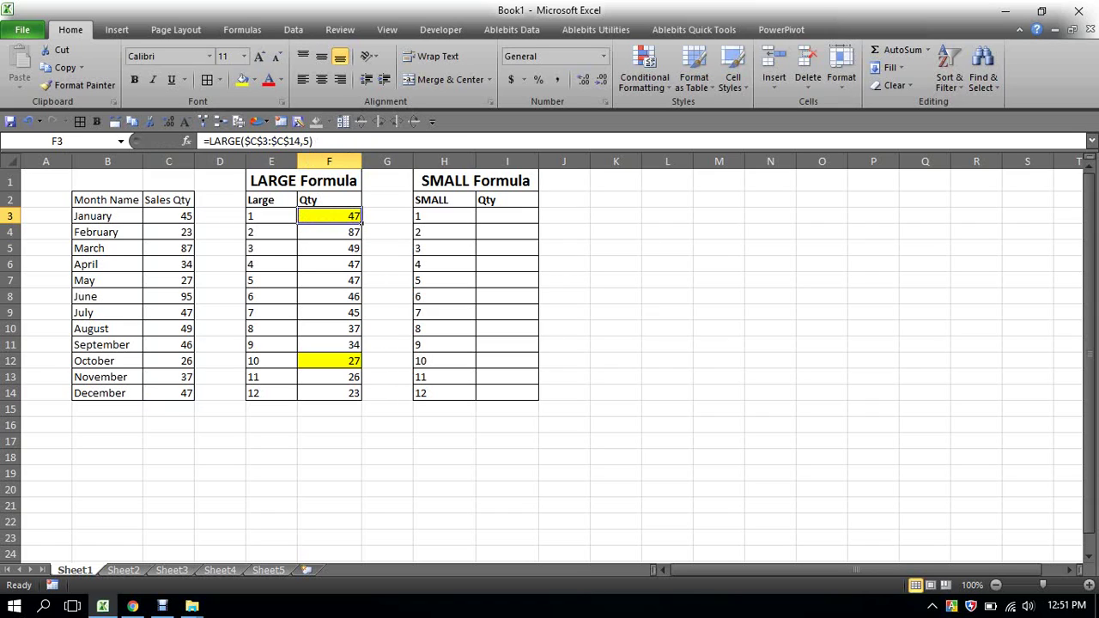
Step: Shade F7, the 5th-largest result, yellow to match F3
click(329, 280)
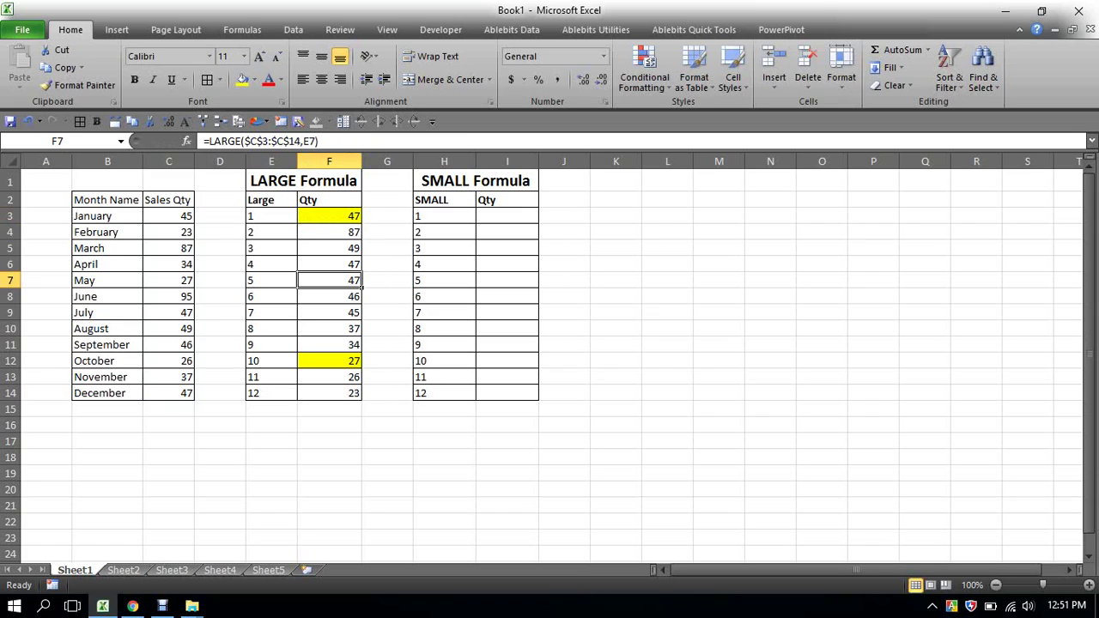
click(242, 79)
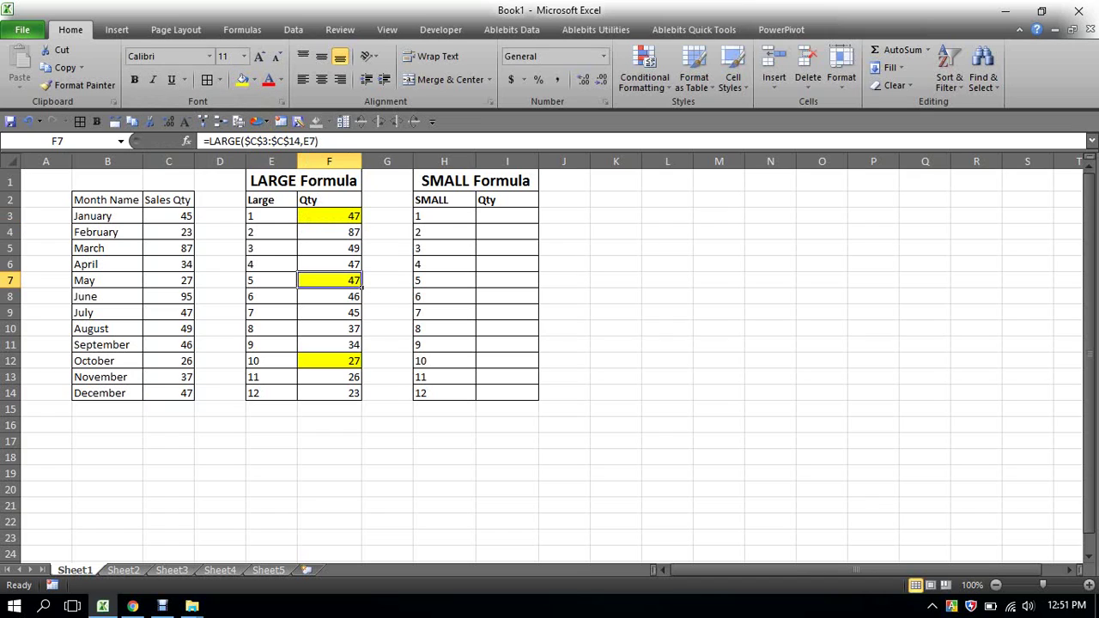
click(329, 216)
key(F2)
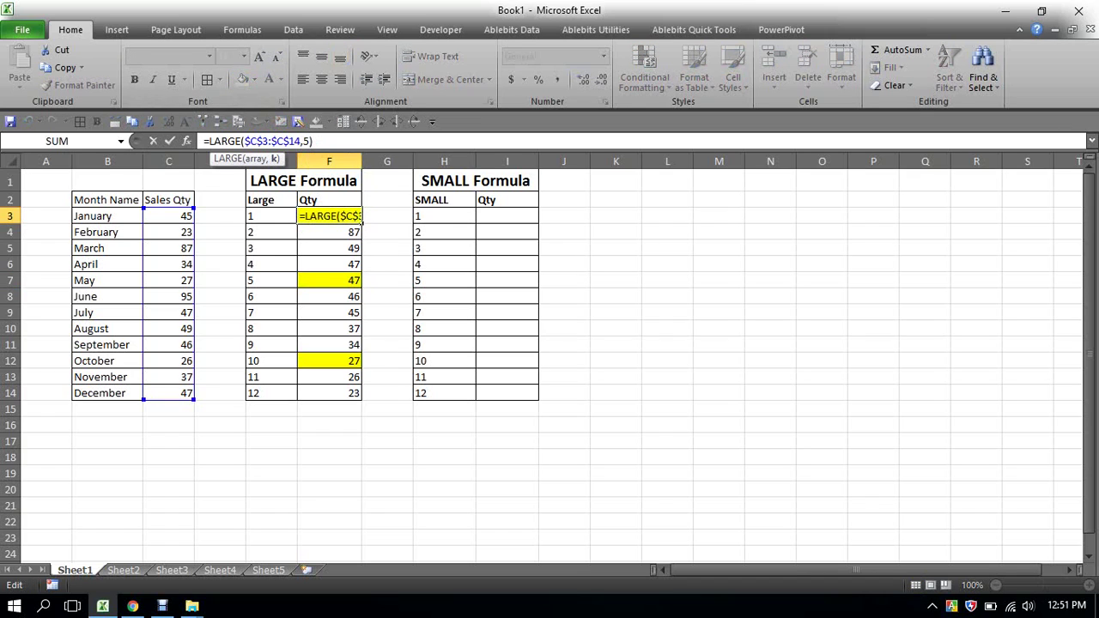
Step: Restore F3 to =LARGE($C$3:$C$14,E3) and fill it down through F14
key(BackSpace)
click(271, 216)
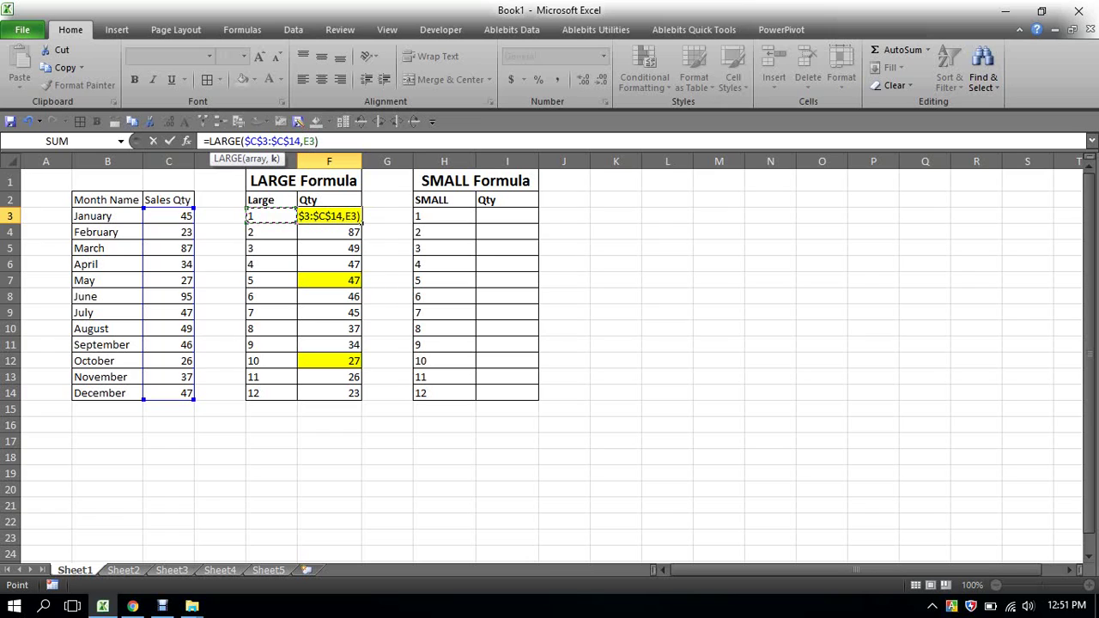
key(Return)
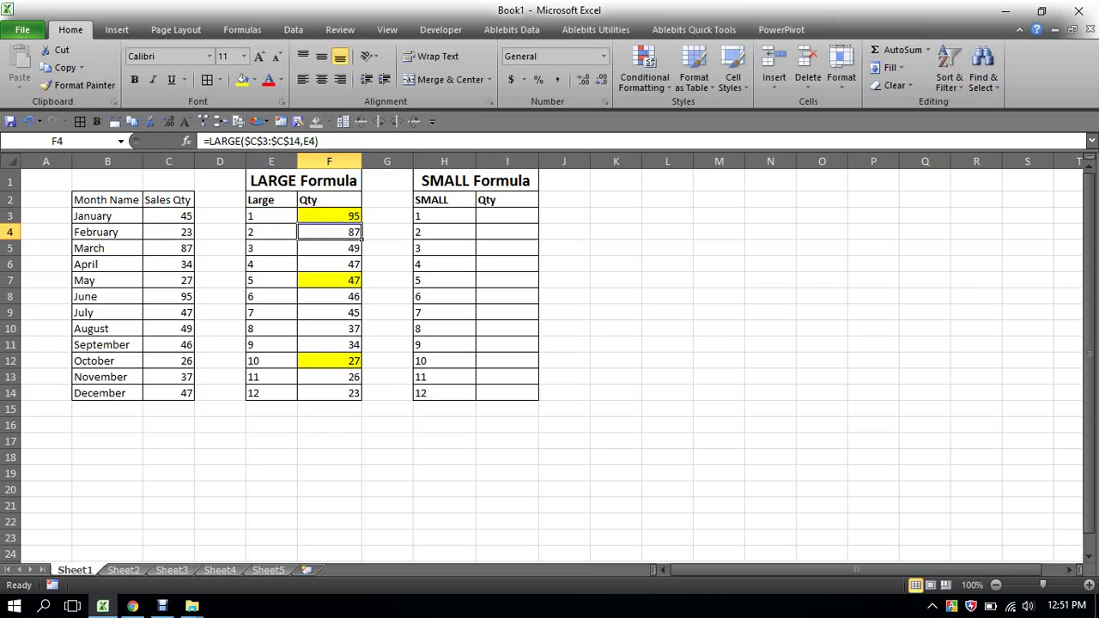
click(329, 215)
drag(362, 223, 362, 400)
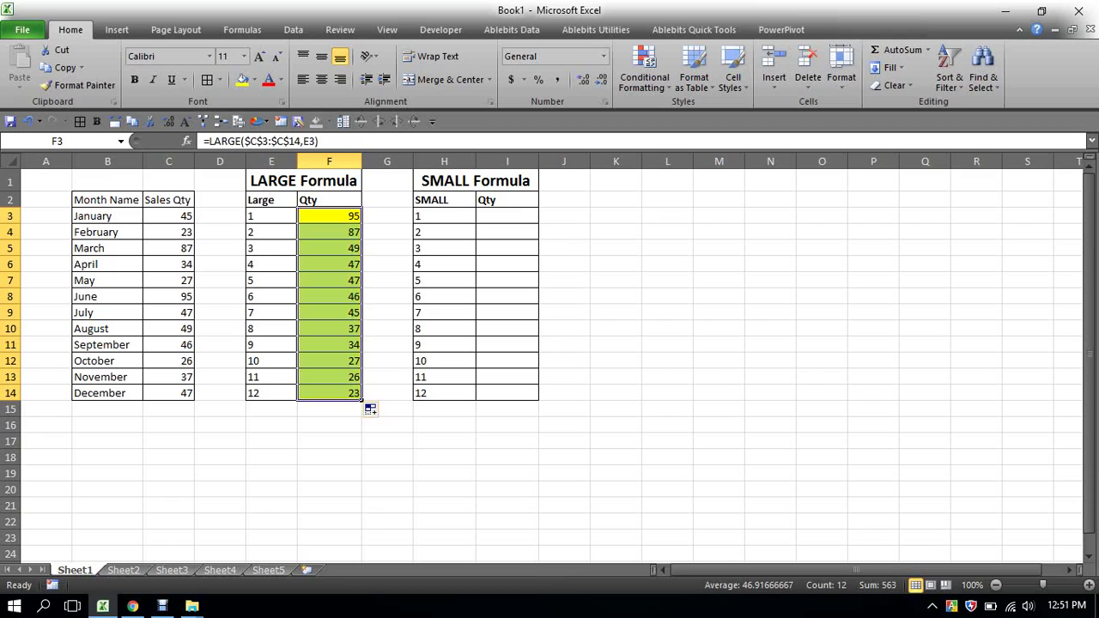
click(616, 344)
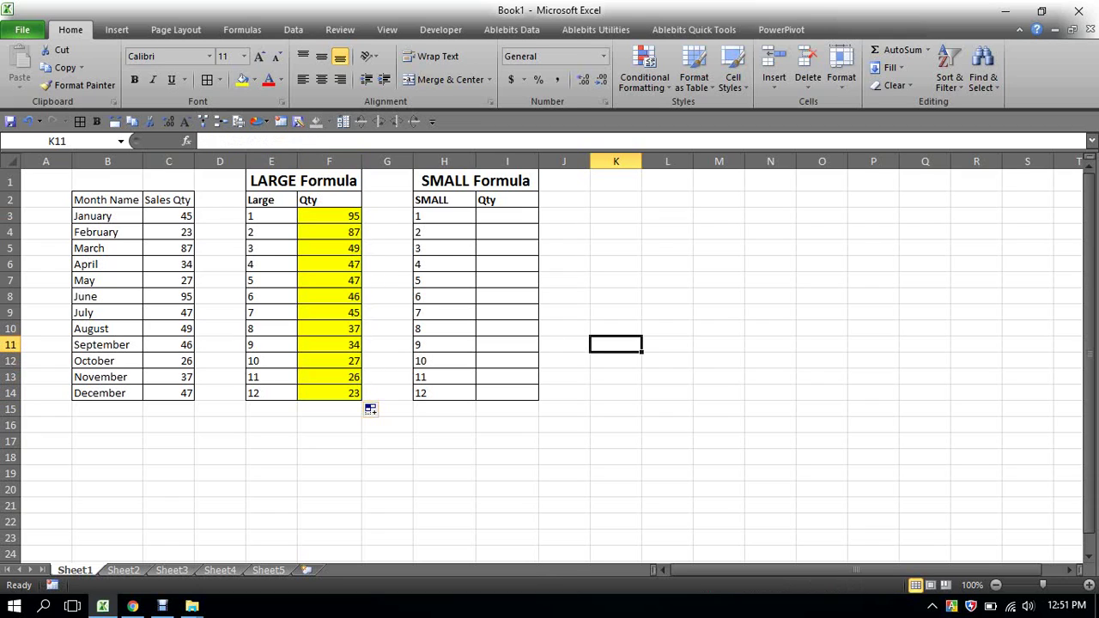
Step: Build =SMALL($C$3:$C$14,H3) in I3 with the locked Sales Qty range
click(507, 215)
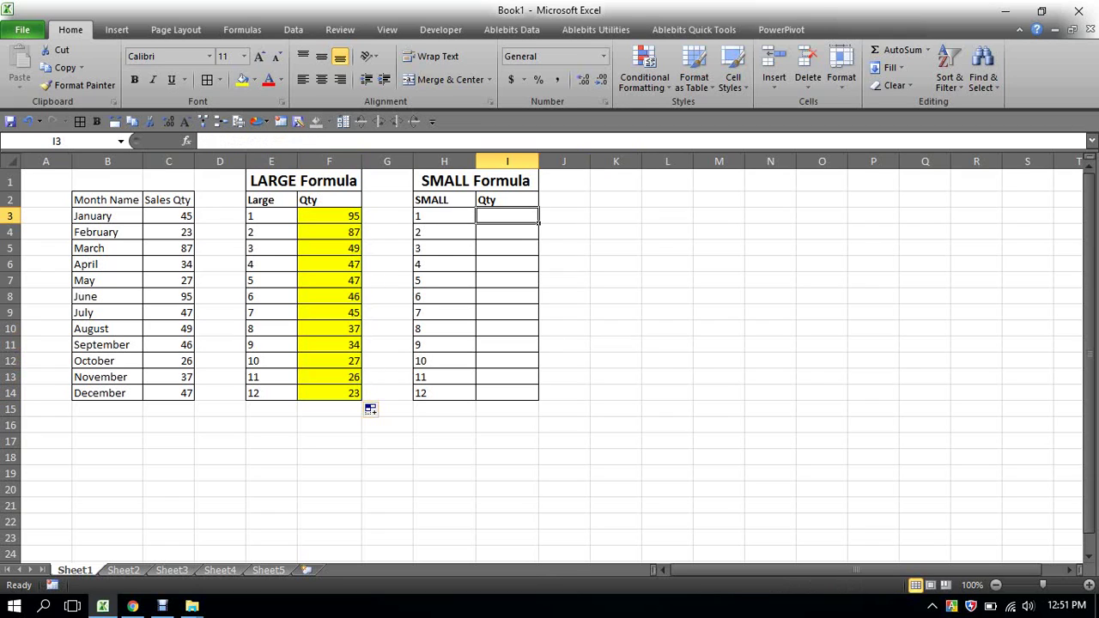
text(=)
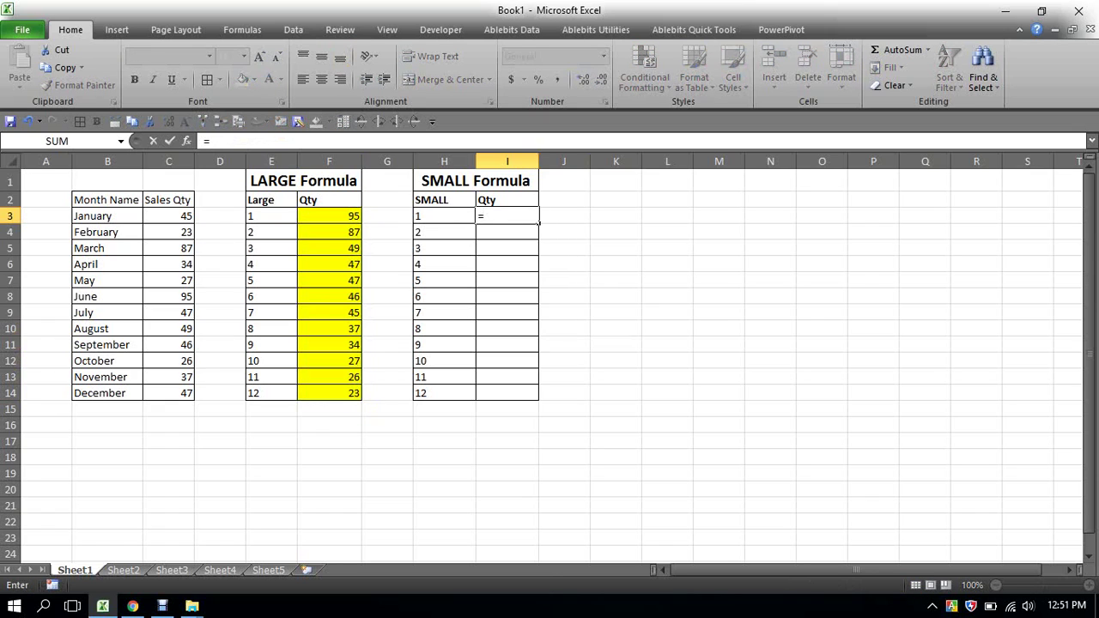
text(ma)
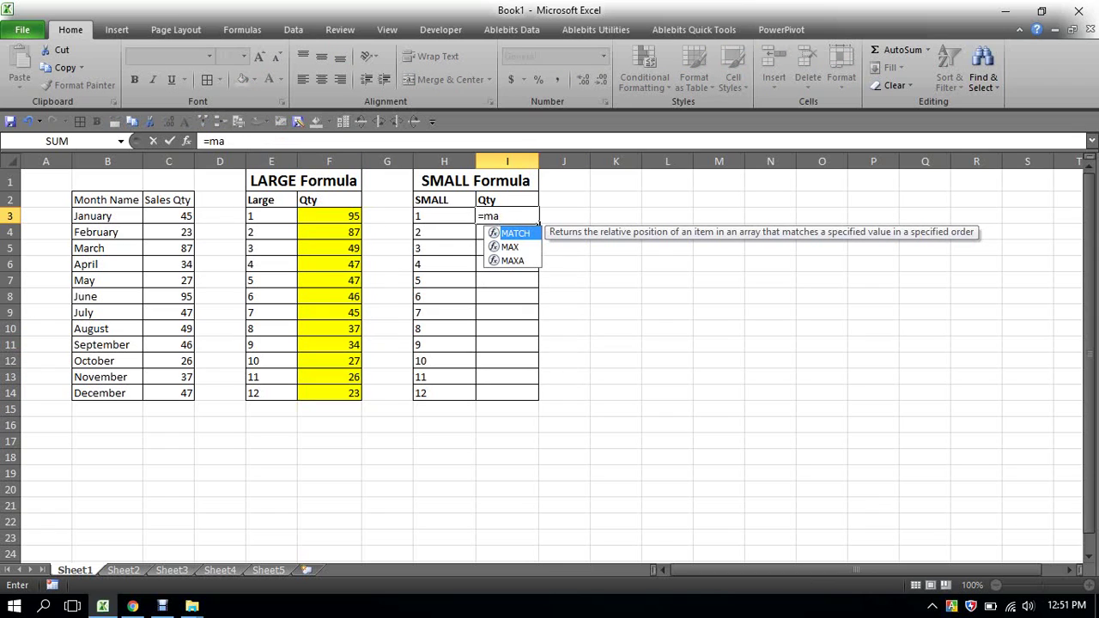
key(BackSpace)
key(BackSpace)
text(s)
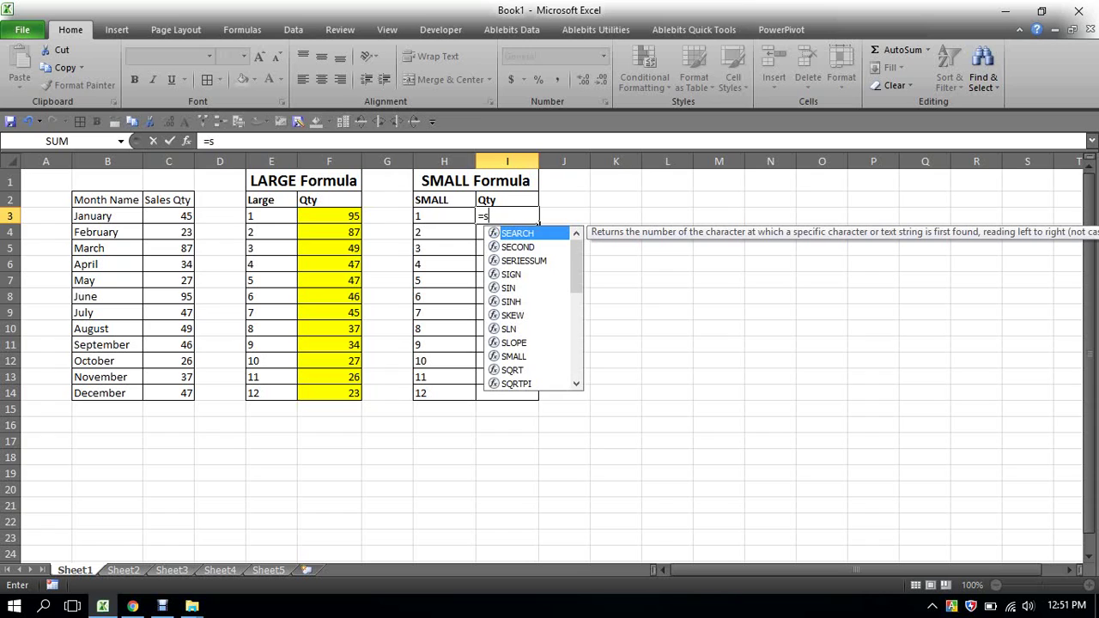
text(m)
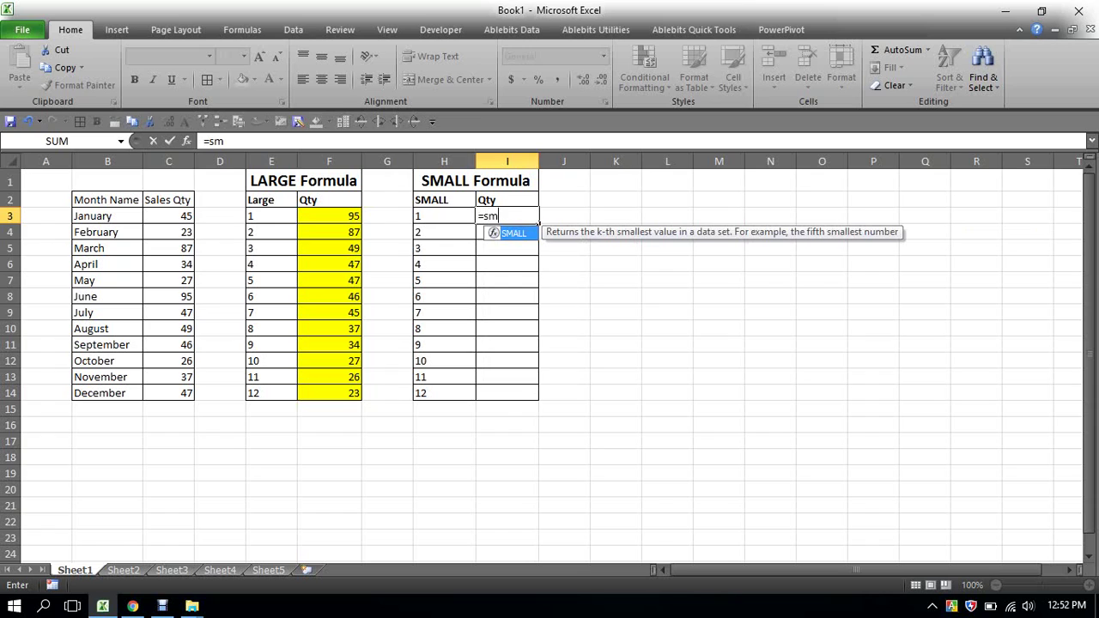
text(a)
key(Tab)
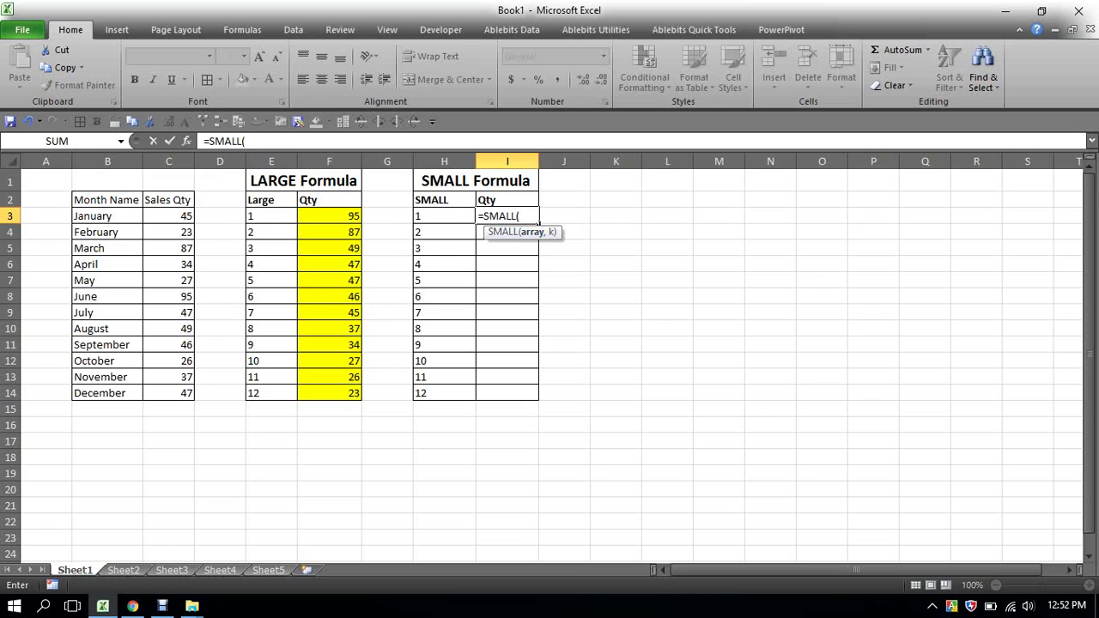
mouse_move(430, 215)
mouse_down()
mouse_move(468, 253)
mouse_move(442, 216)
mouse_up()
drag(171, 215, 189, 397)
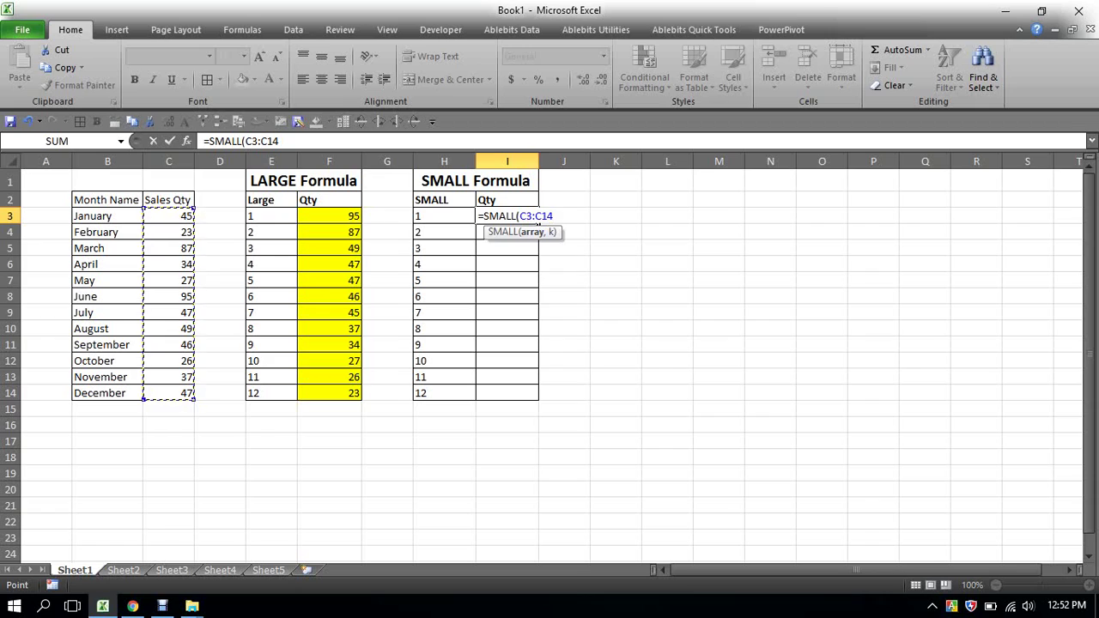
key(F4)
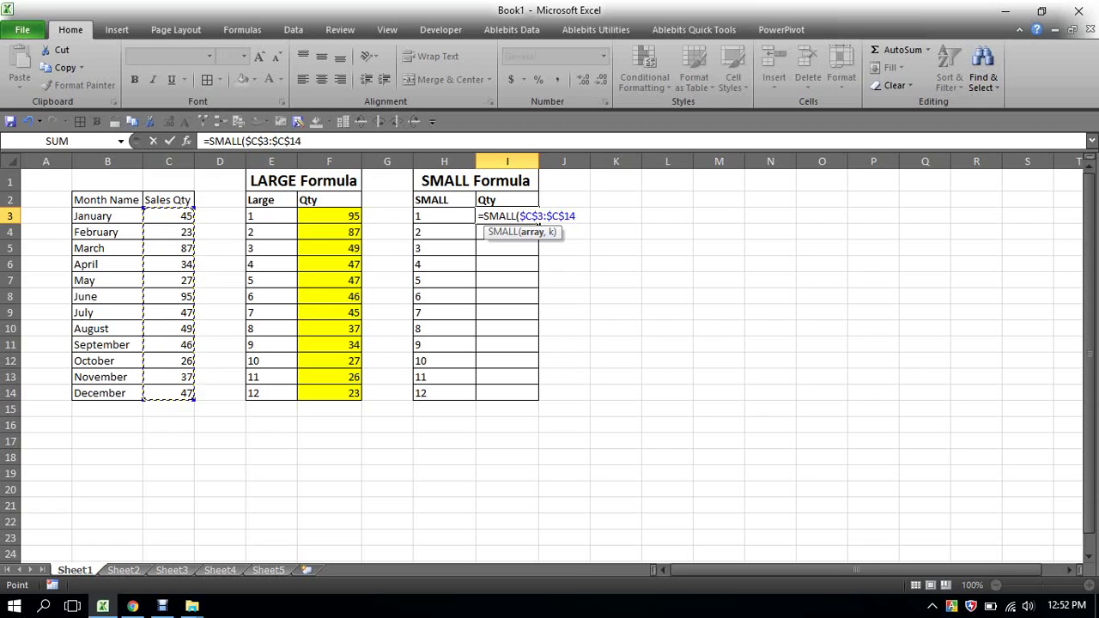
text(,)
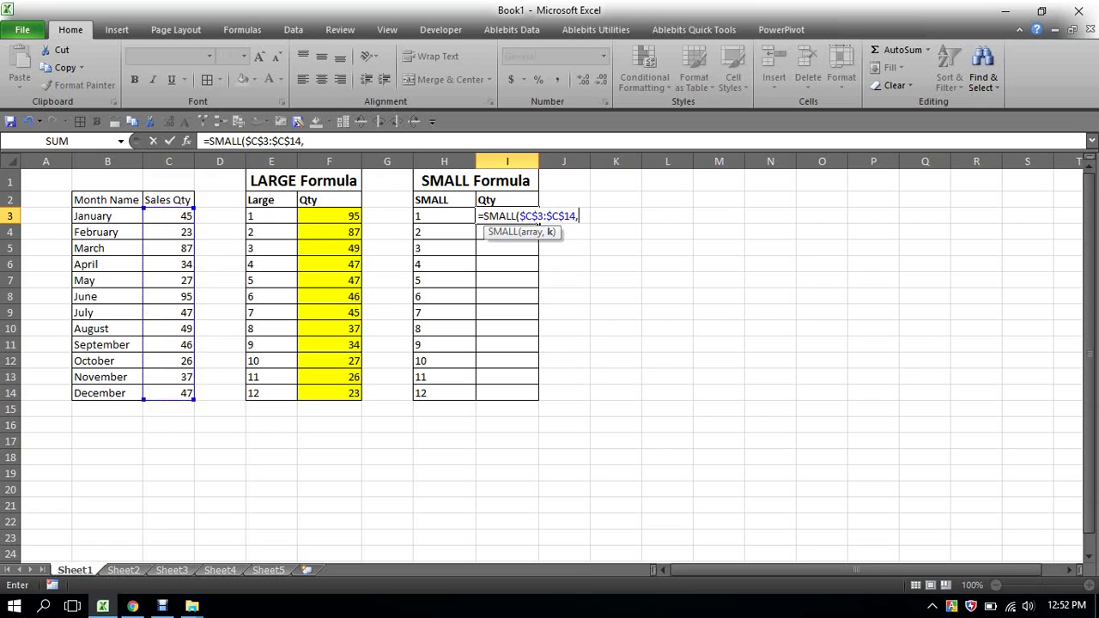
key(Left)
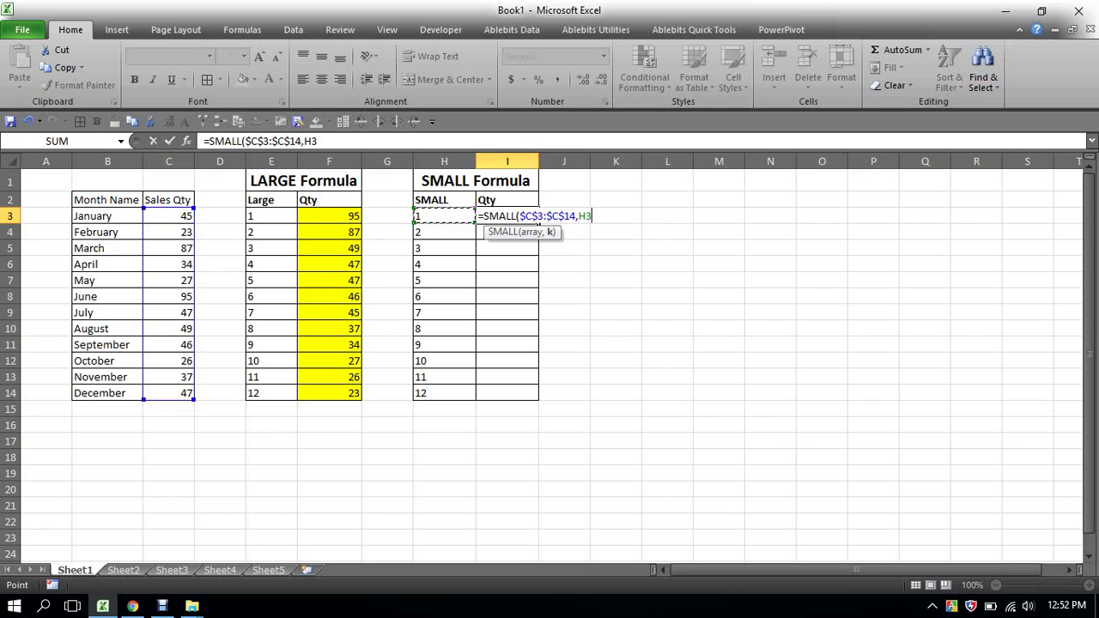
text())
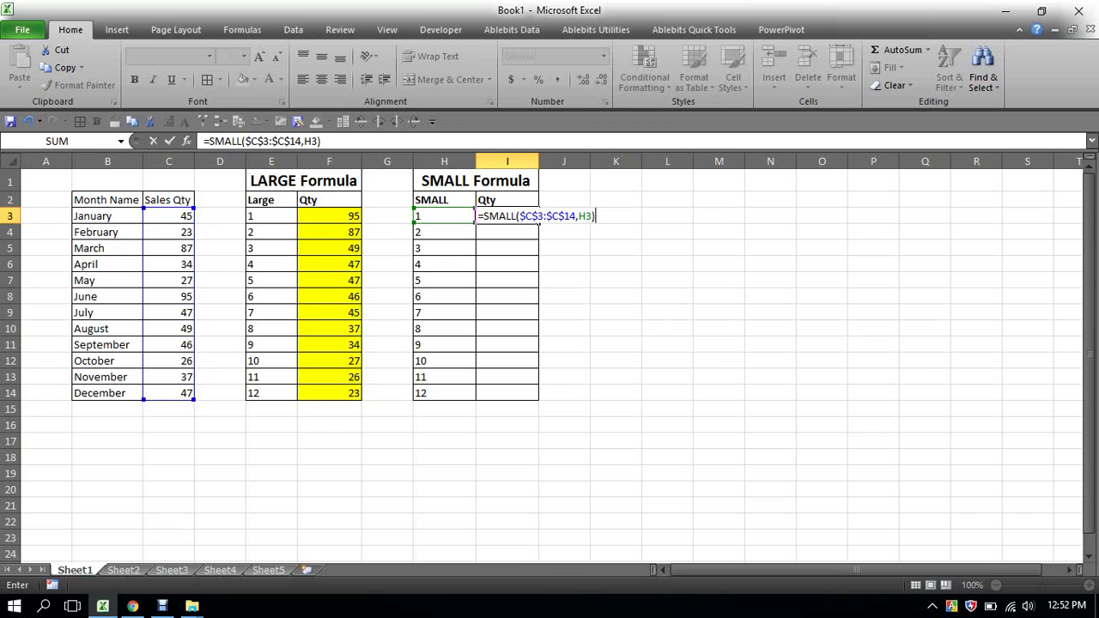
Step: Commit the SMALL formula in I3 and fill it down through I14
key(Return)
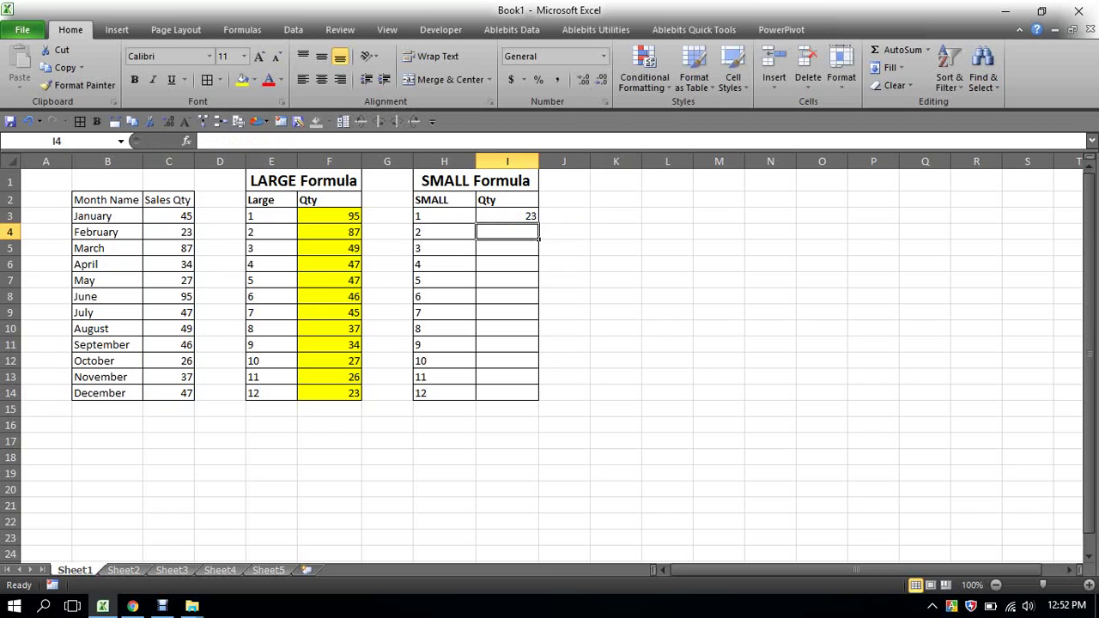
click(507, 216)
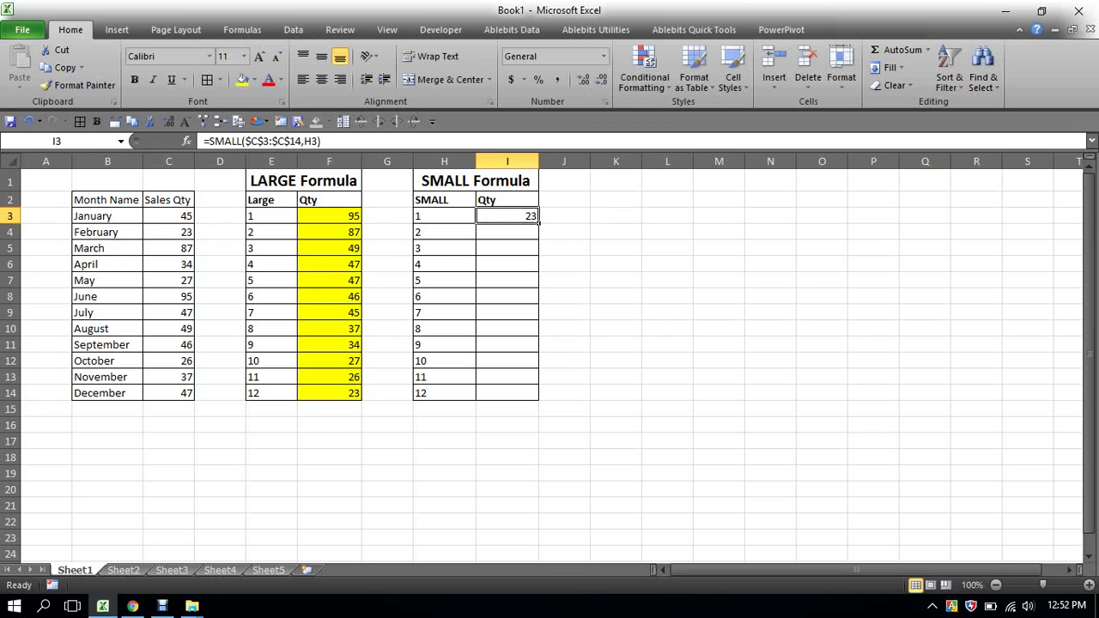
drag(538, 223, 540, 398)
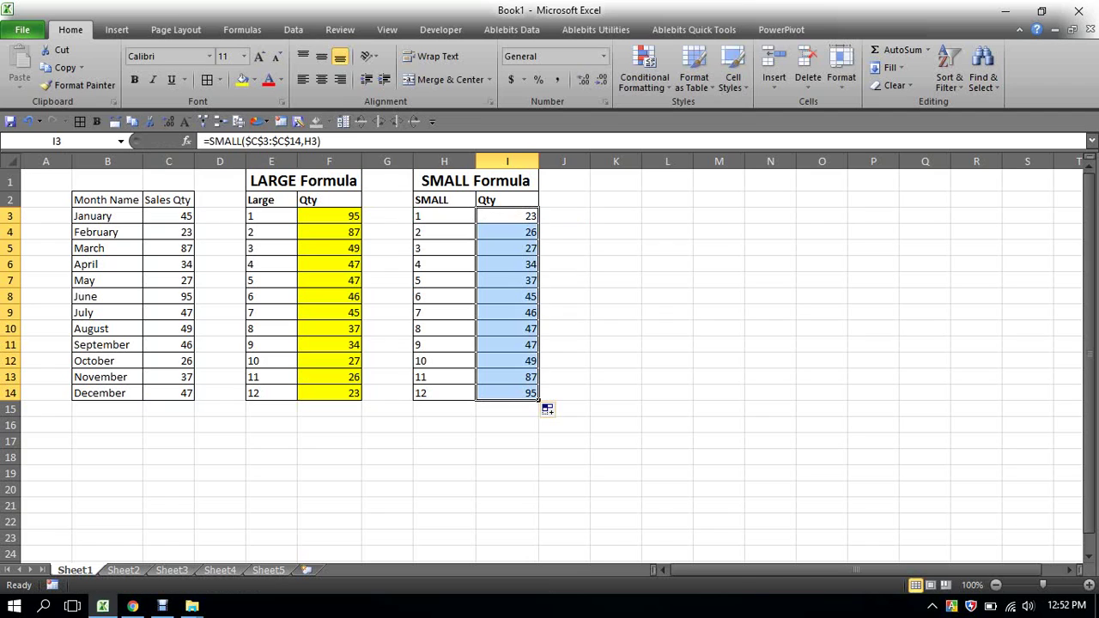
Step: Compare the LARGE formulas in column F with the SMALL formulas in column I
click(329, 392)
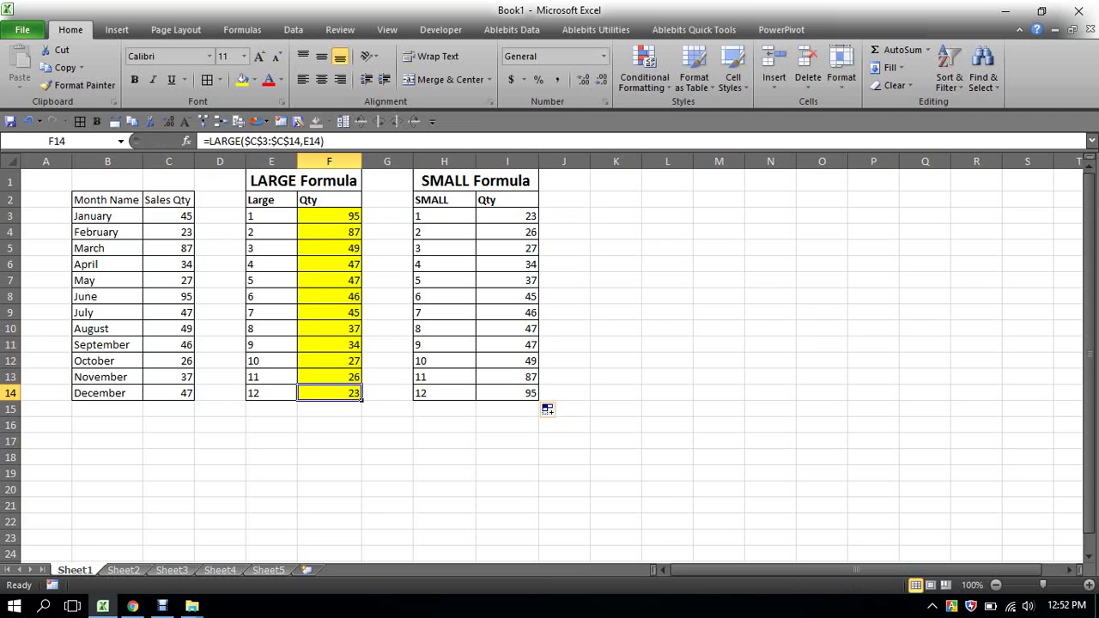
click(525, 217)
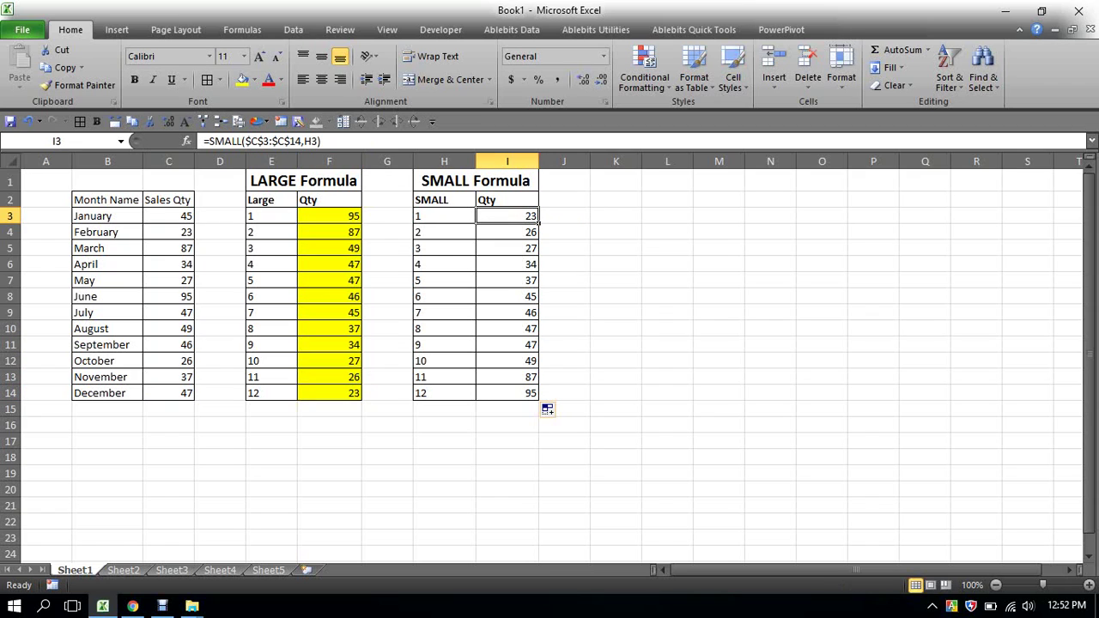
click(329, 377)
click(516, 232)
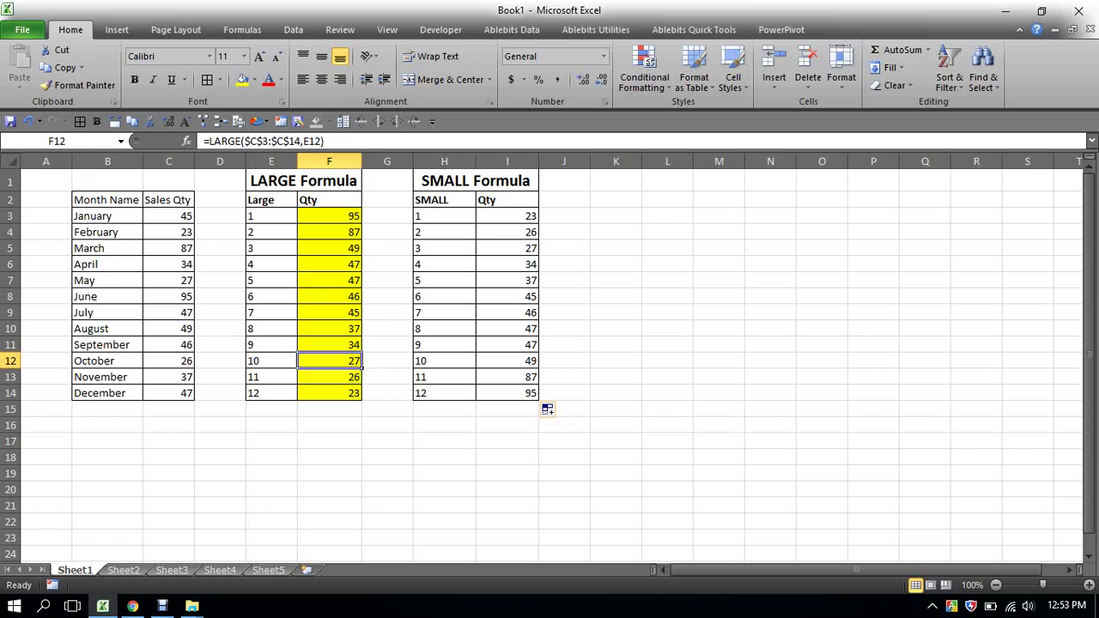
click(507, 248)
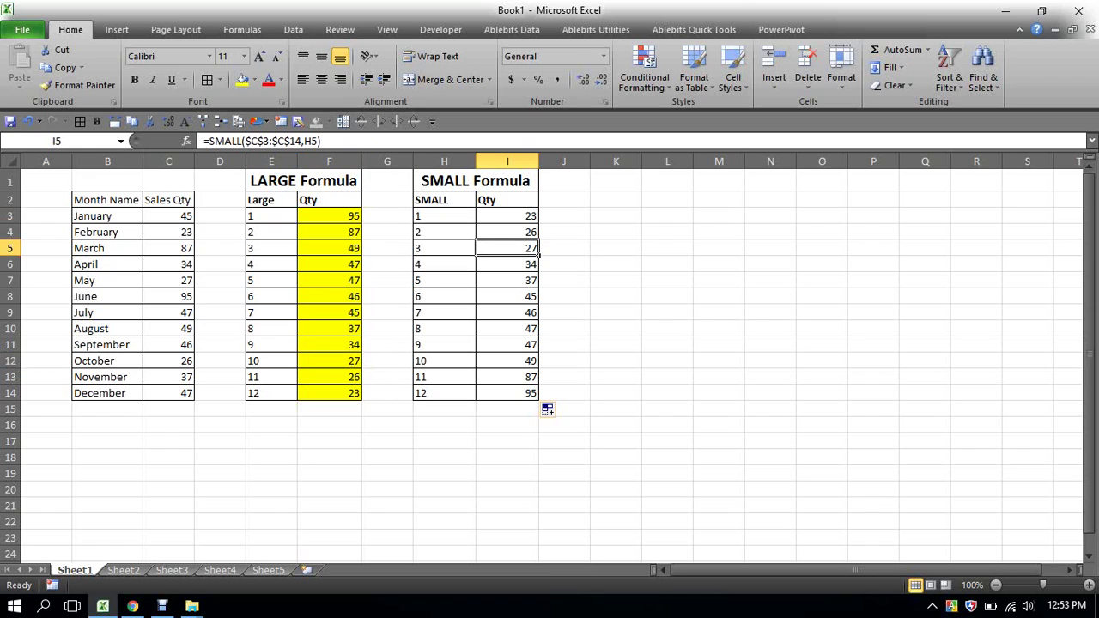
drag(343, 392, 344, 232)
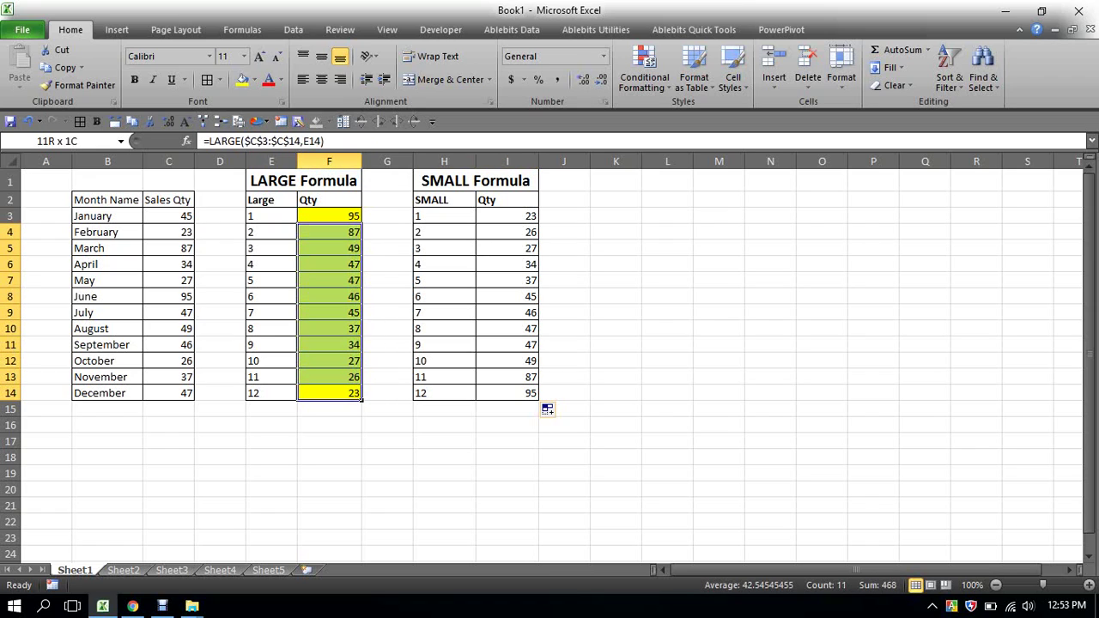
drag(507, 216, 507, 393)
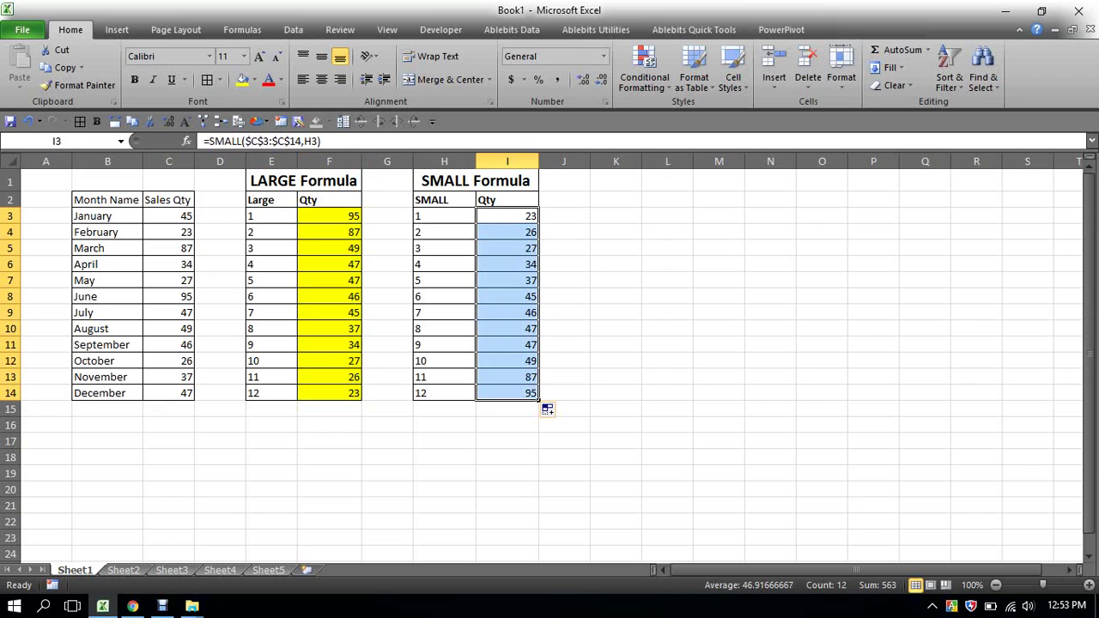
click(329, 216)
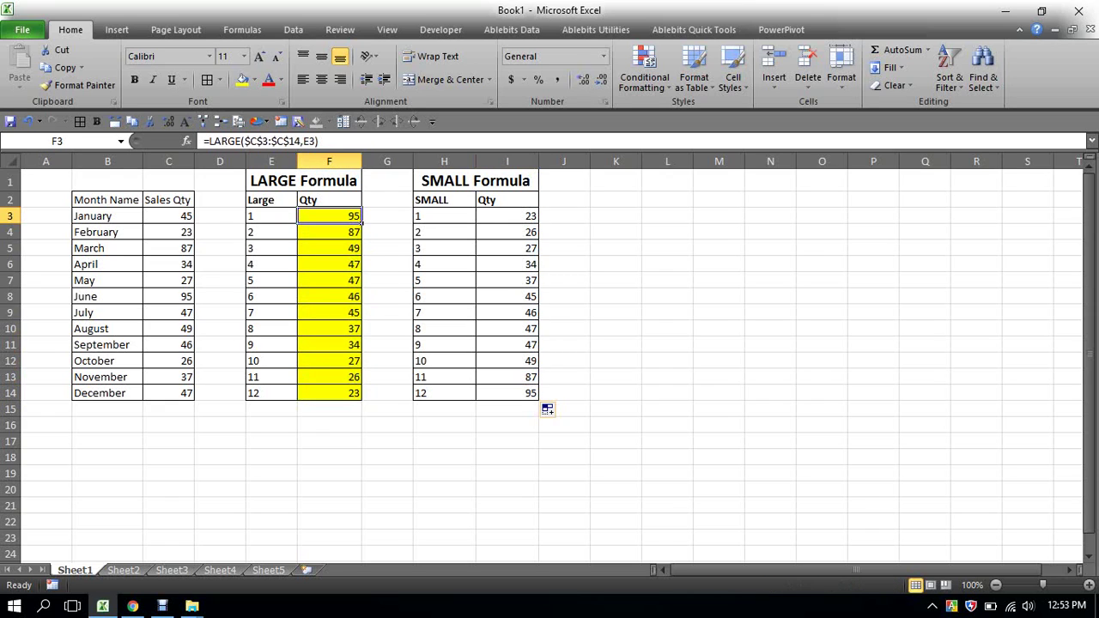
click(507, 393)
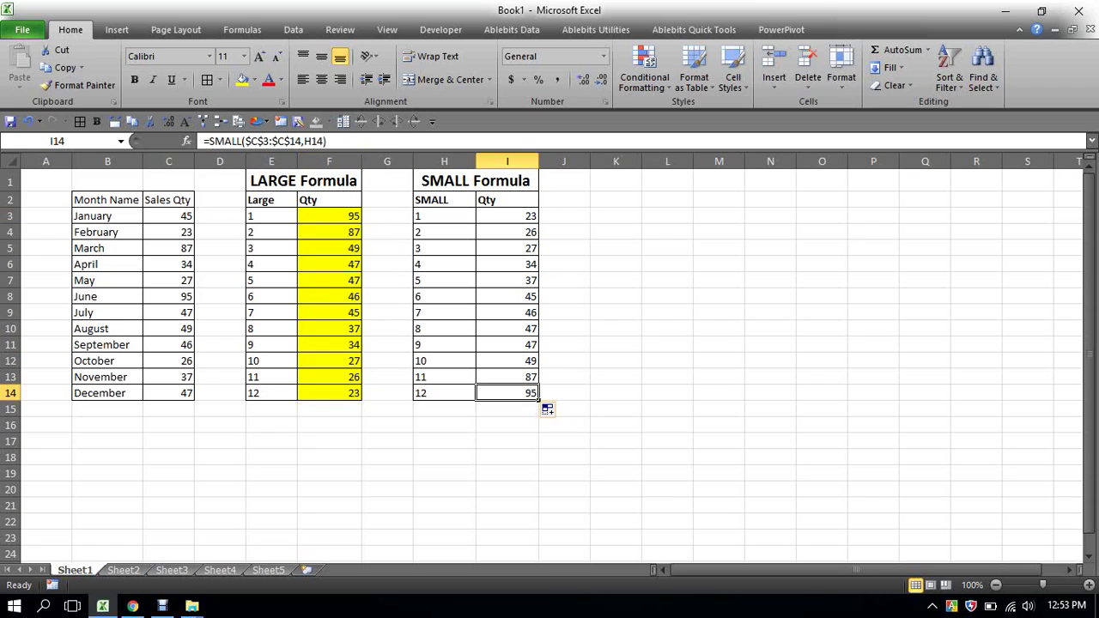